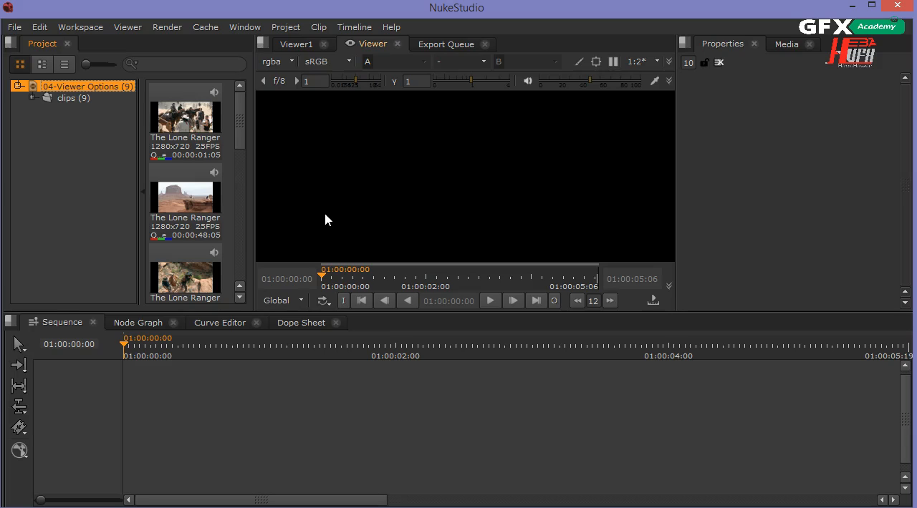
Preview the desert clip The Lone Ranger (2013) 3 and place it on the empty timeline as a new sequence
left_click(180, 223)
double_click(180, 216)
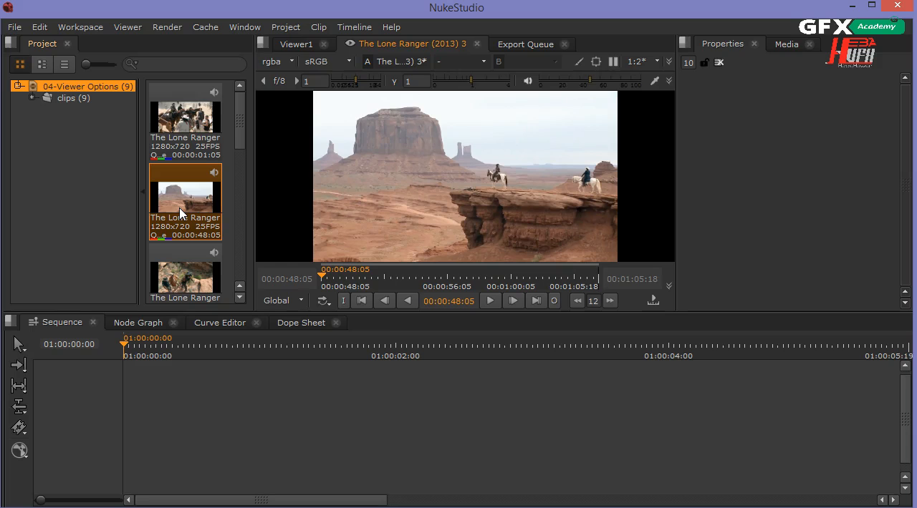
left_click(489, 302)
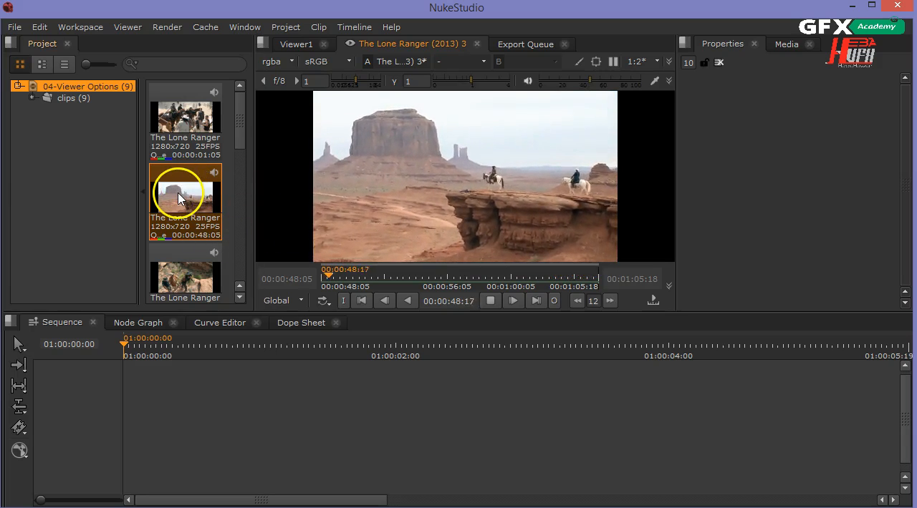
left_click_drag(176, 195, 149, 424)
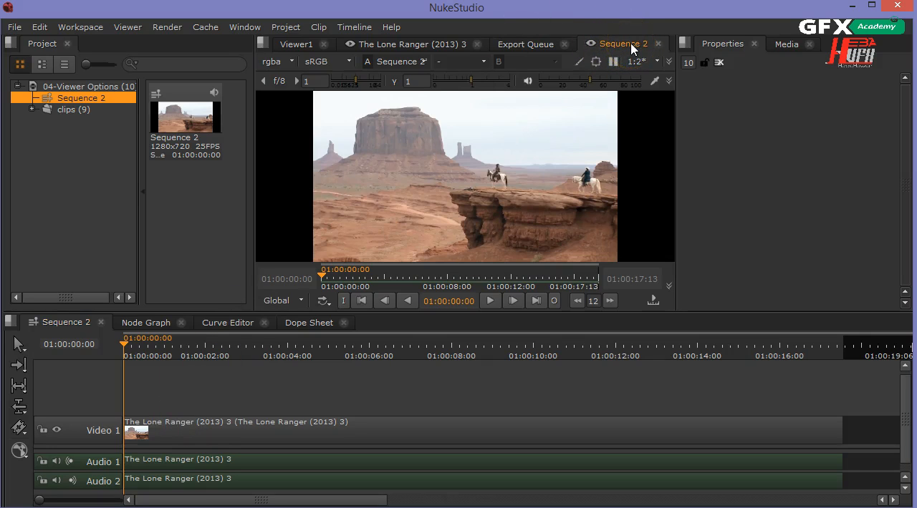
Rename the new sequence in the project as TheLR_shot
right_click(78, 105)
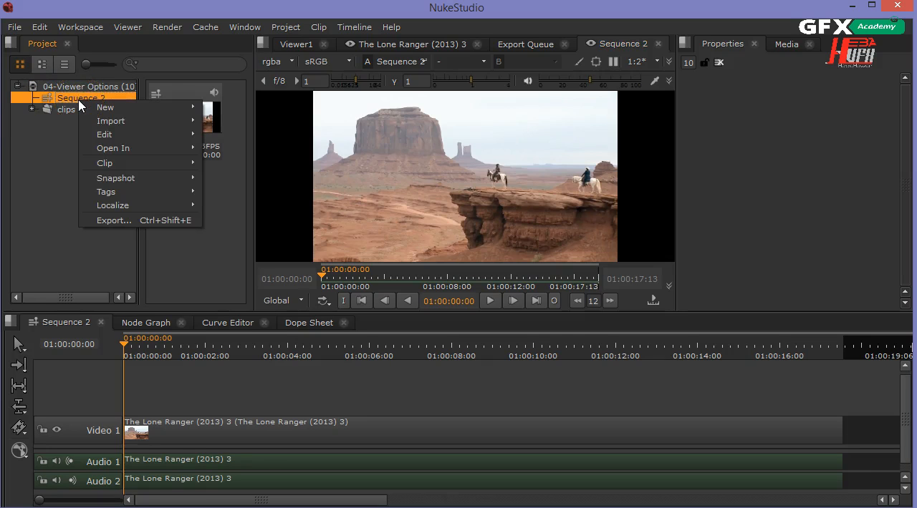
left_click(87, 136)
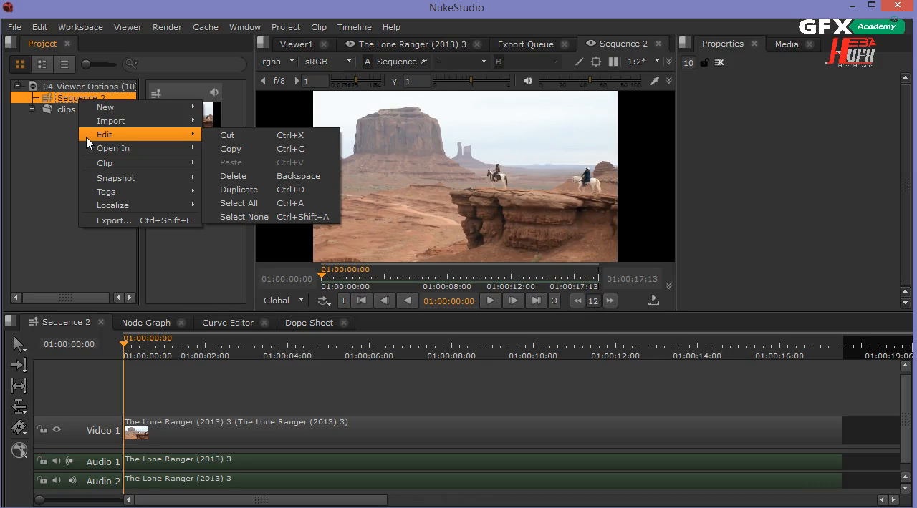
left_click(68, 104)
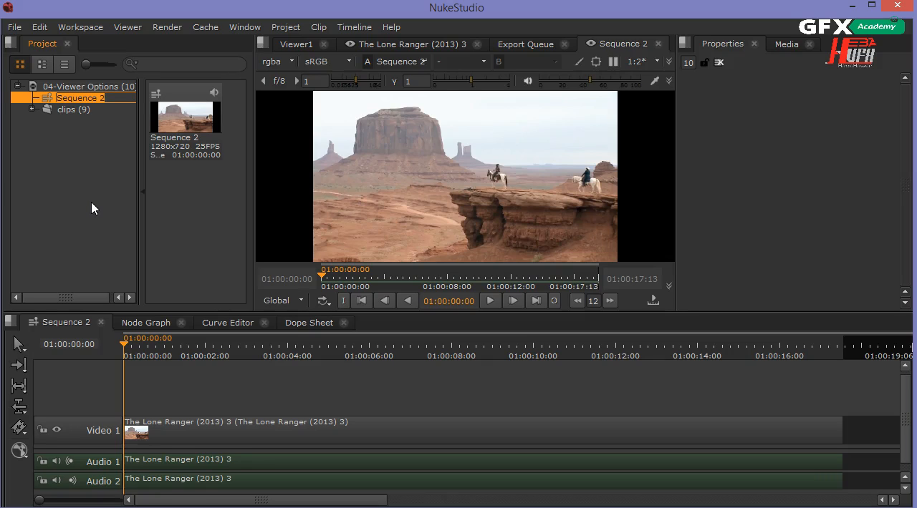
type("The")
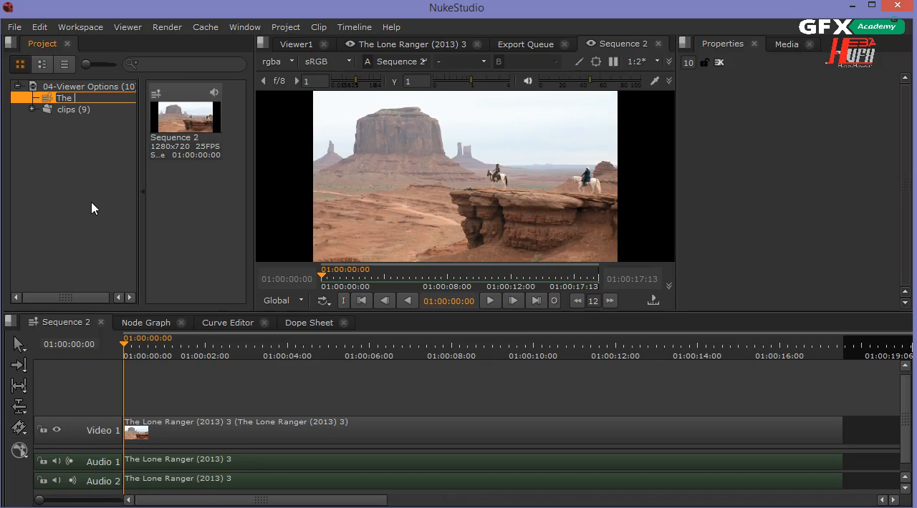
type("LR_shot")
key("BackSpace")
key("Return")
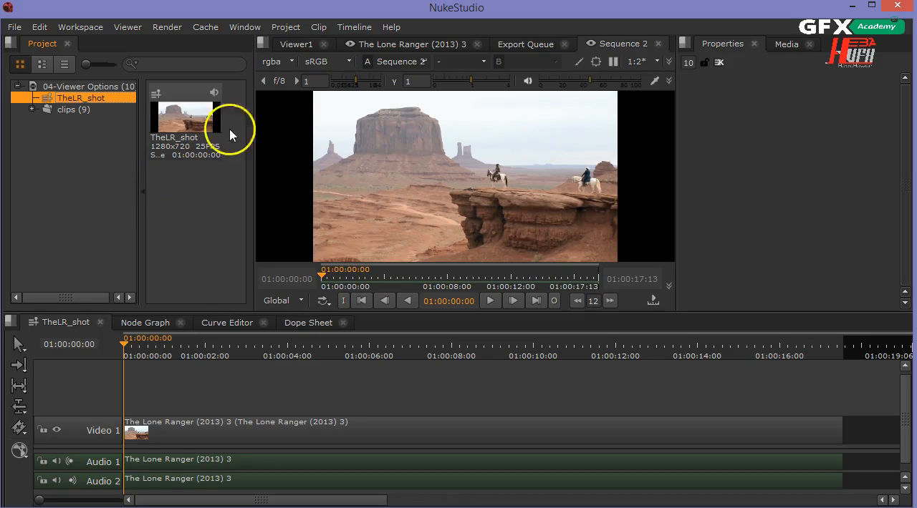
Close the source clip's viewer and bring the Sequence 2 viewer to the front
left_click(415, 45)
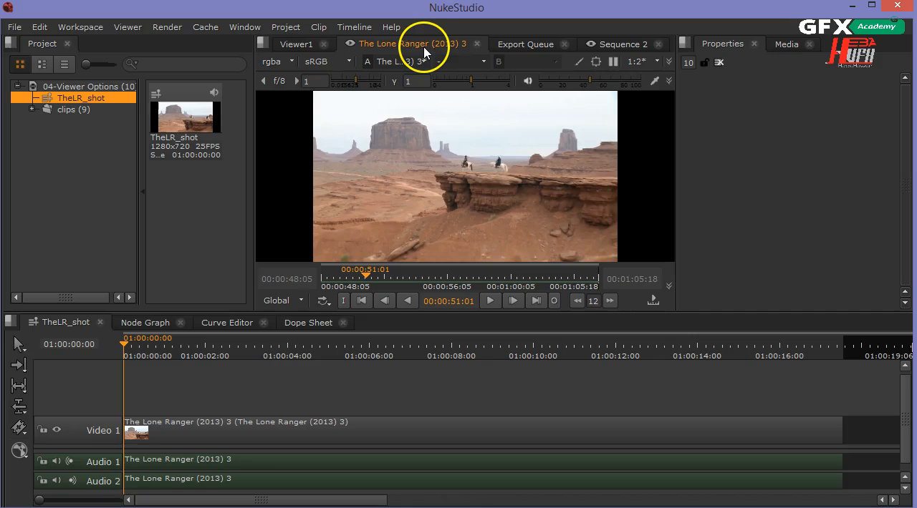
left_click(477, 46)
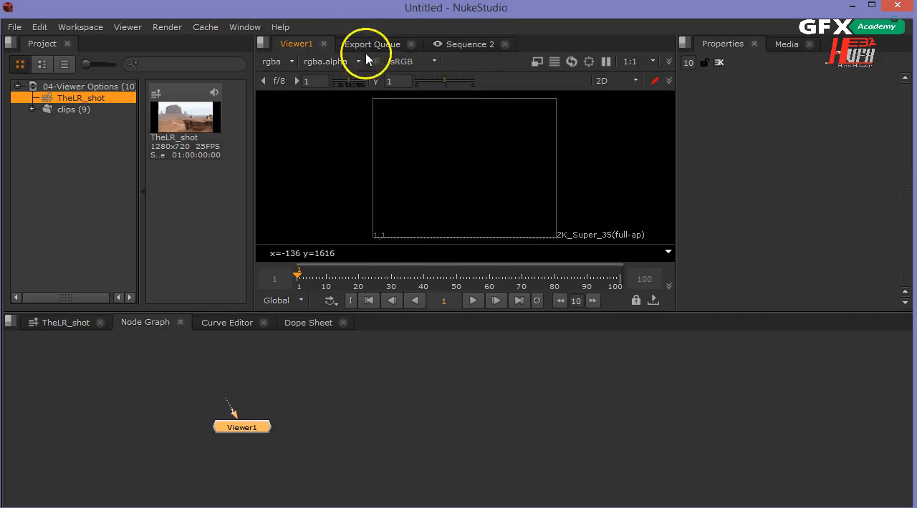
left_click(458, 45)
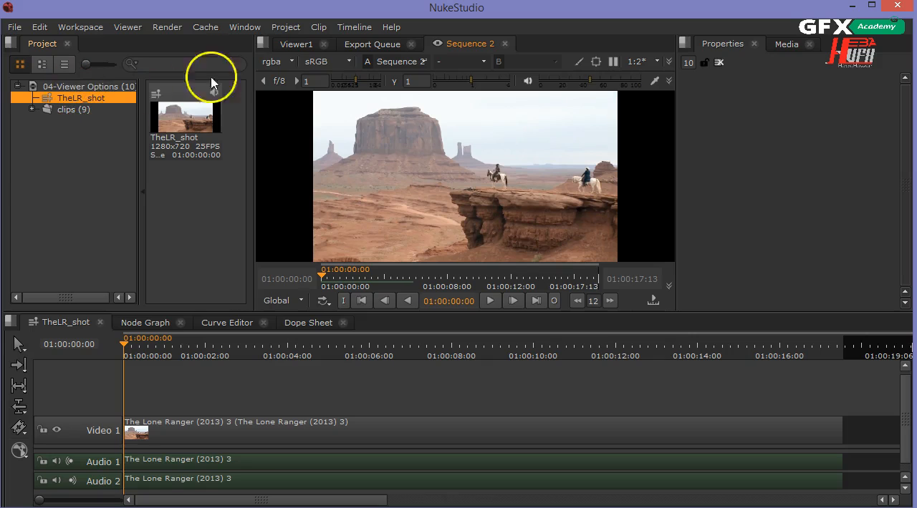
Look at the general project settings and close them without changes
left_click(279, 27)
left_click(274, 94)
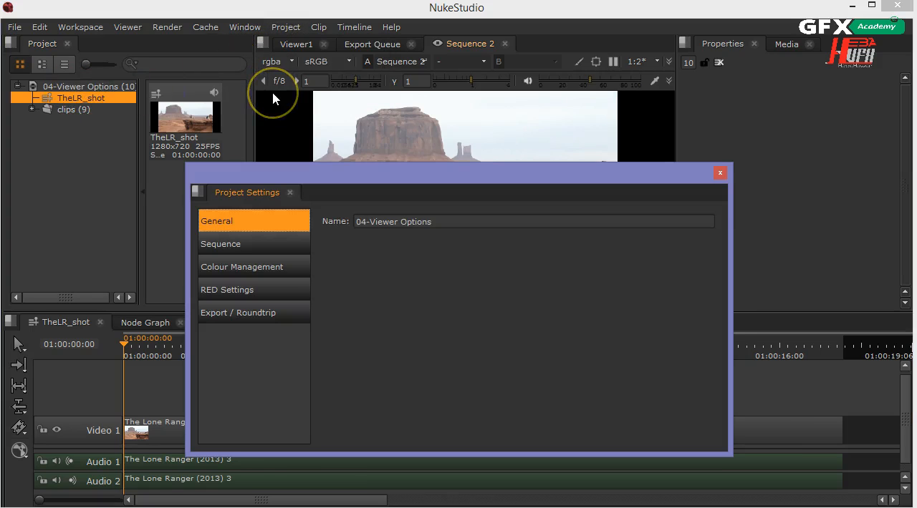
left_click(719, 173)
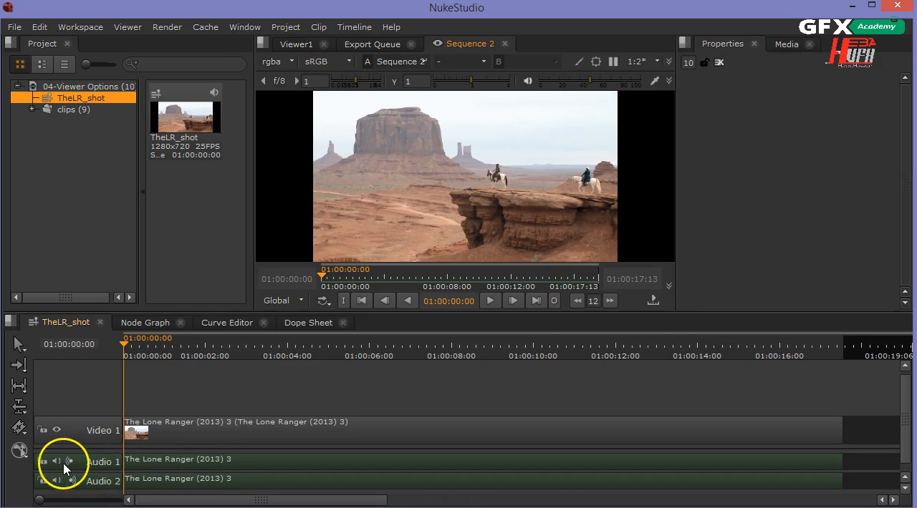
left_click(161, 459)
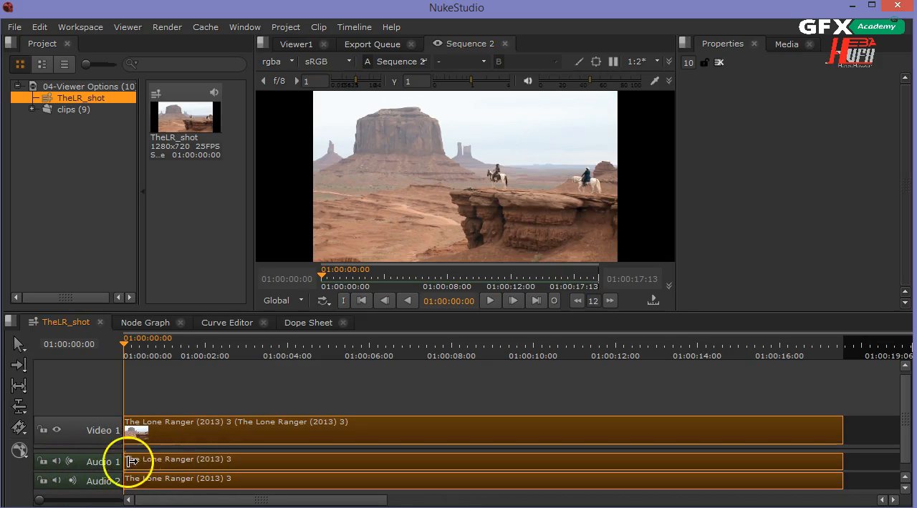
left_click(42, 462)
left_click(42, 462)
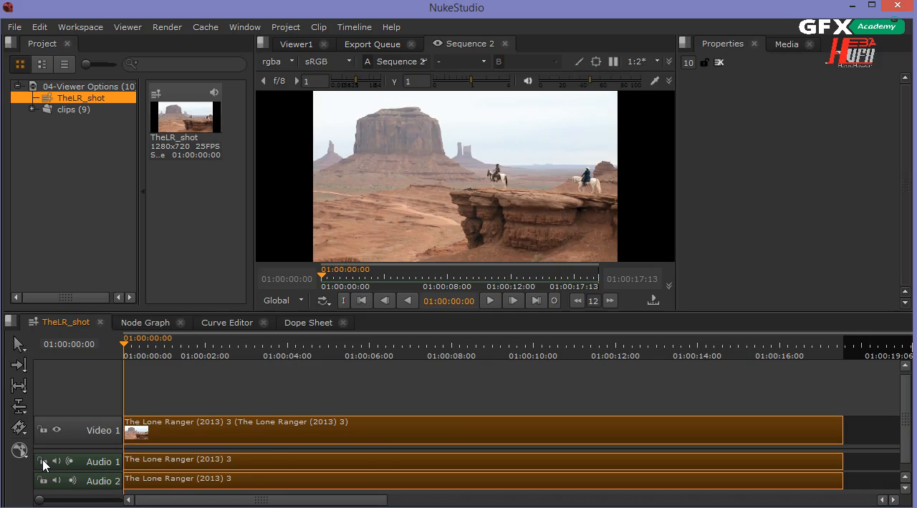
left_click(445, 405)
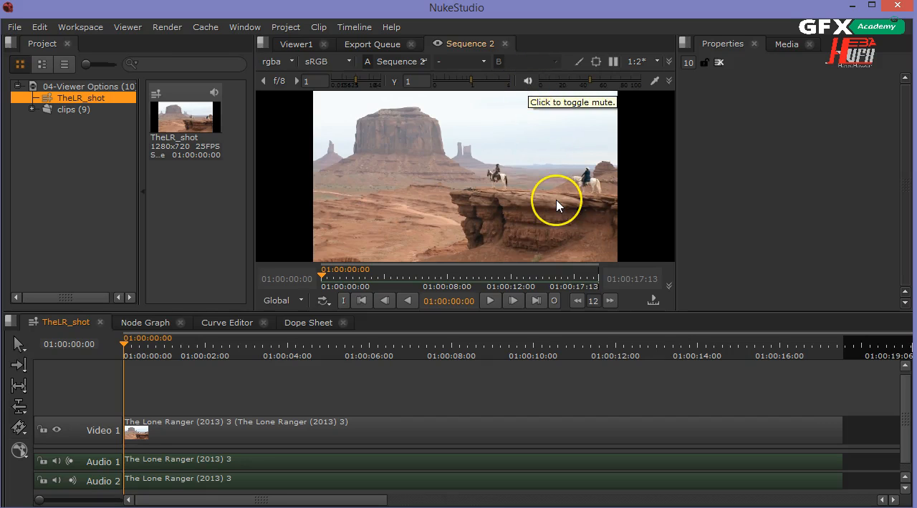
left_click(513, 301)
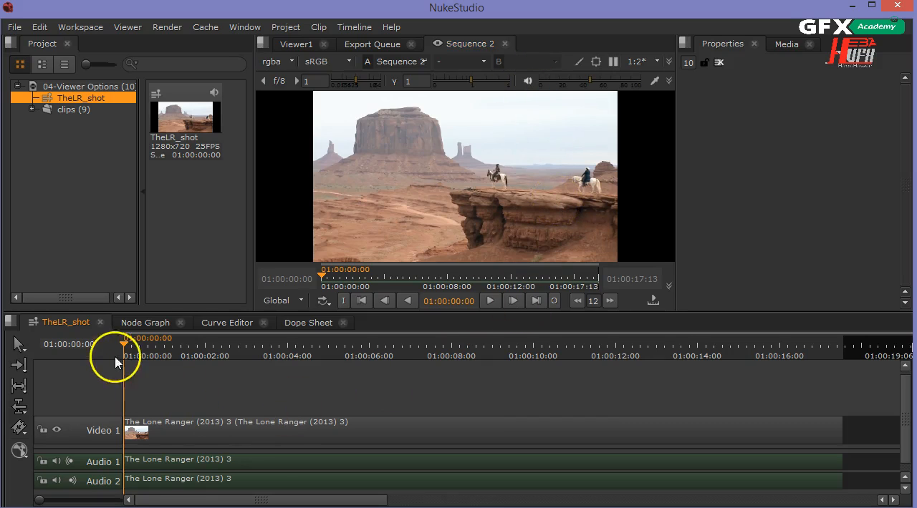
left_click_drag(125, 349, 98, 399)
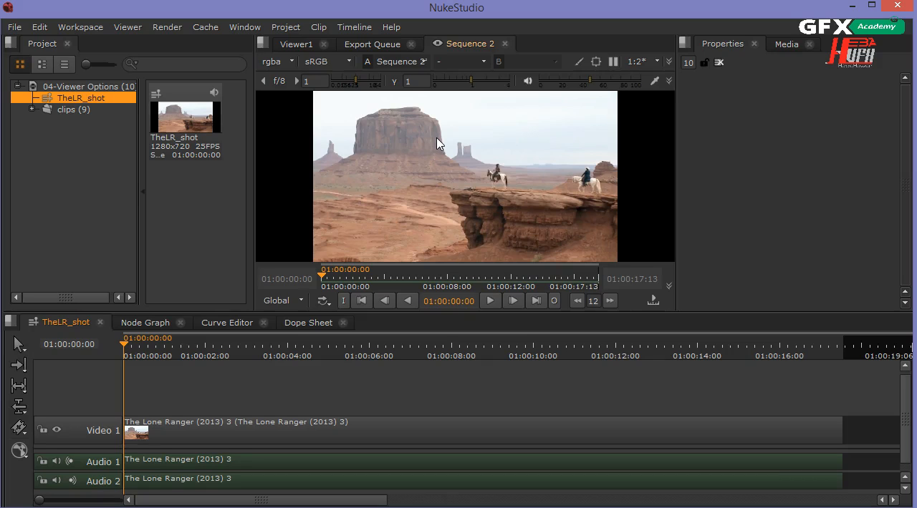
Activate the Annotate tool and create a new clip annotation for the current frame at 01:00:06:24
left_click(579, 63)
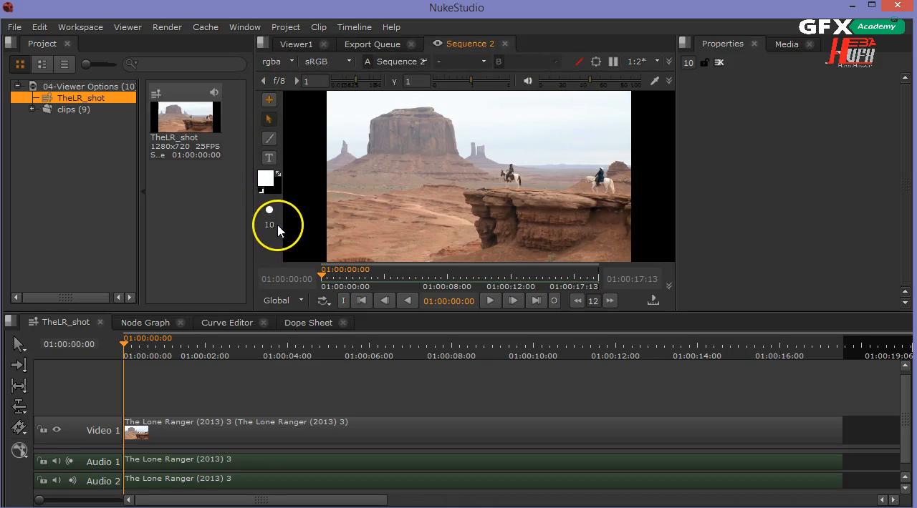
left_click(269, 100)
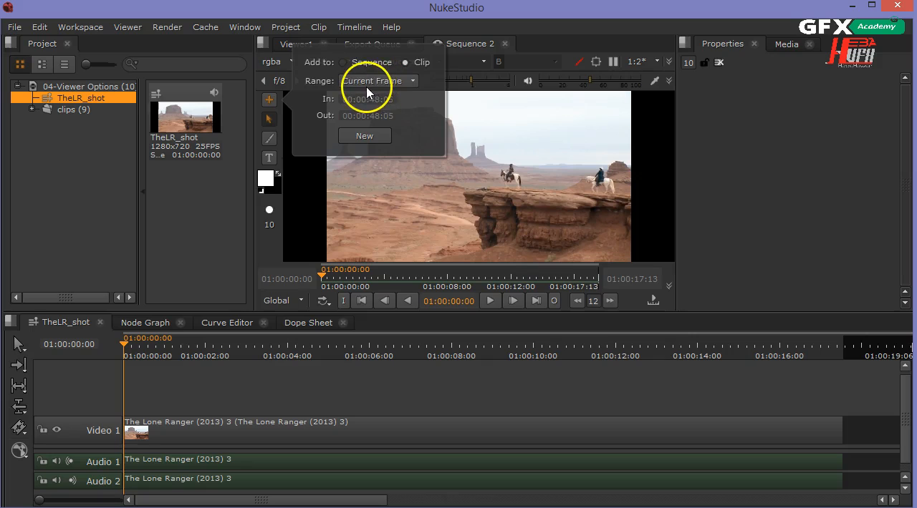
left_click(428, 278)
left_click_drag(406, 279, 405, 279)
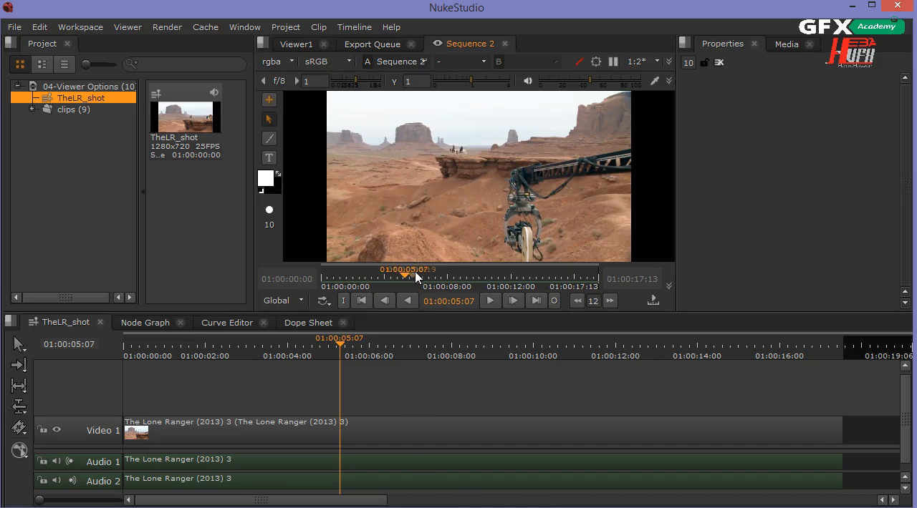
left_click(430, 278)
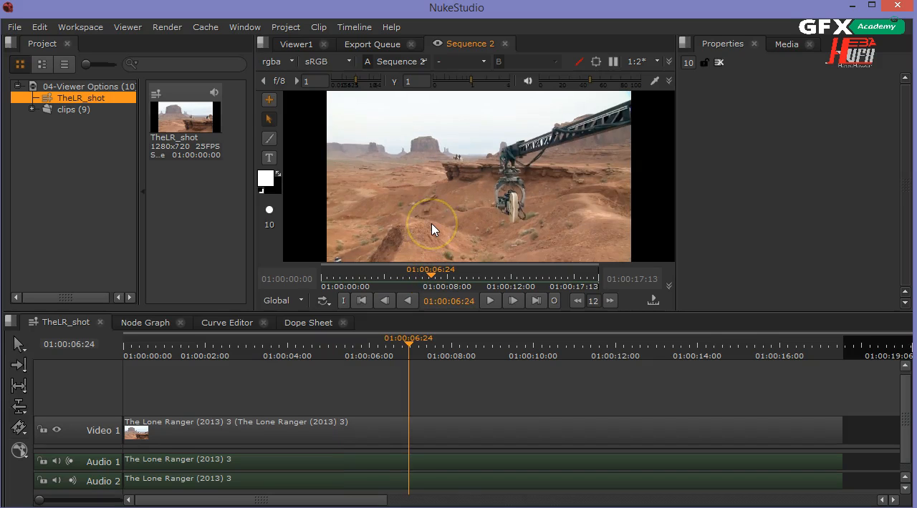
left_click(269, 102)
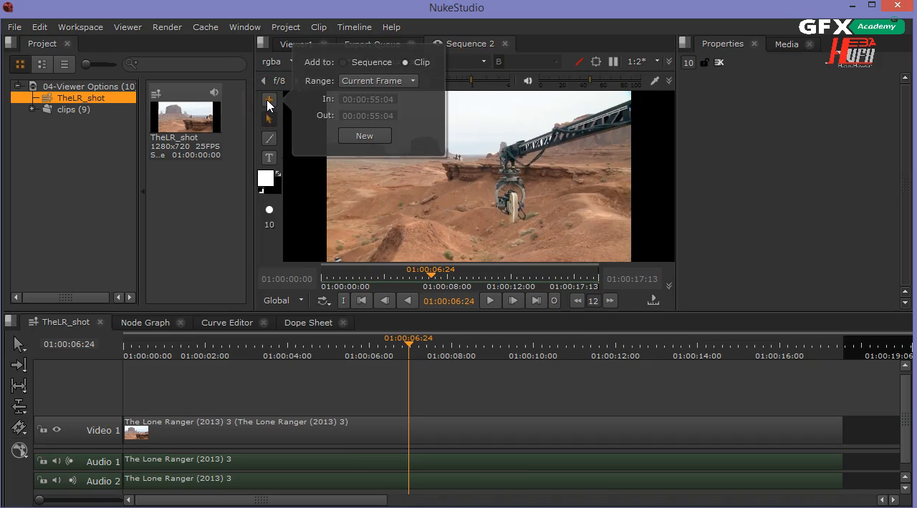
left_click(364, 136)
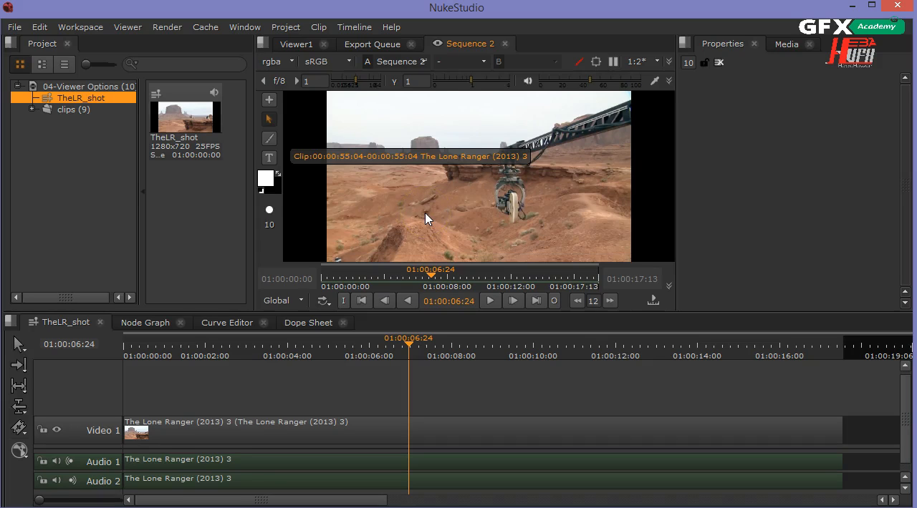
Paint freehand white strokes with brush size 10 around the camera rig and along its crane arm
left_click(267, 102)
left_click(271, 145)
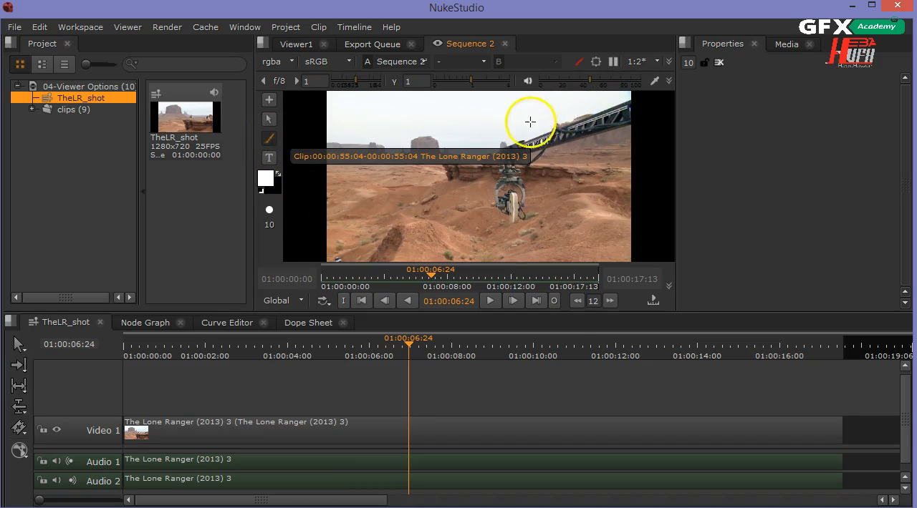
mouse_move(532, 123)
left_mouse_down()
mouse_move(489, 166)
mouse_move(490, 215)
mouse_move(522, 218)
mouse_move(523, 193)
mouse_move(506, 177)
mouse_move(492, 180)
mouse_move(494, 207)
mouse_move(500, 211)
mouse_move(521, 171)
mouse_move(491, 163)
mouse_move(497, 198)
mouse_move(521, 162)
mouse_move(503, 167)
mouse_move(518, 188)
mouse_move(511, 146)
mouse_move(498, 186)
mouse_move(512, 204)
mouse_move(503, 193)
mouse_move(572, 138)
mouse_move(532, 151)
left_mouse_up()
Add the text note "remove the cam" to the annotation and place it beside the circled camera rig
left_click(269, 158)
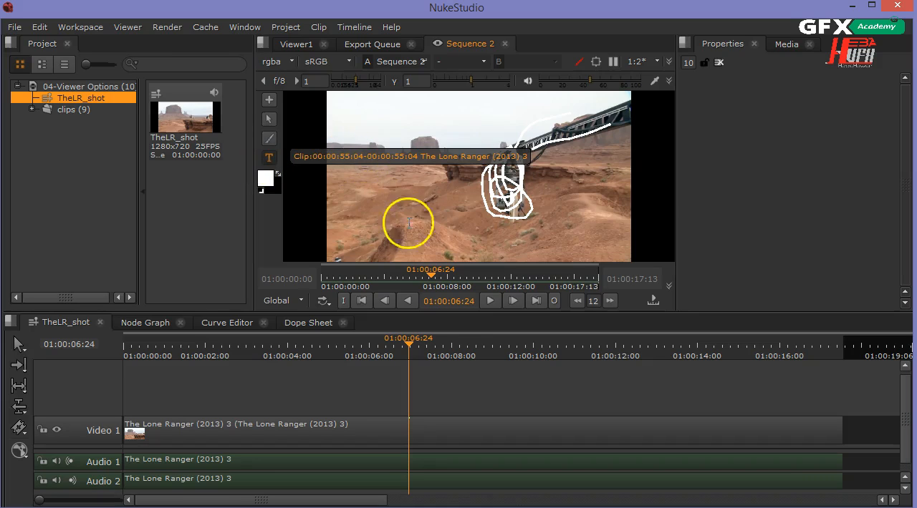
left_click(477, 158)
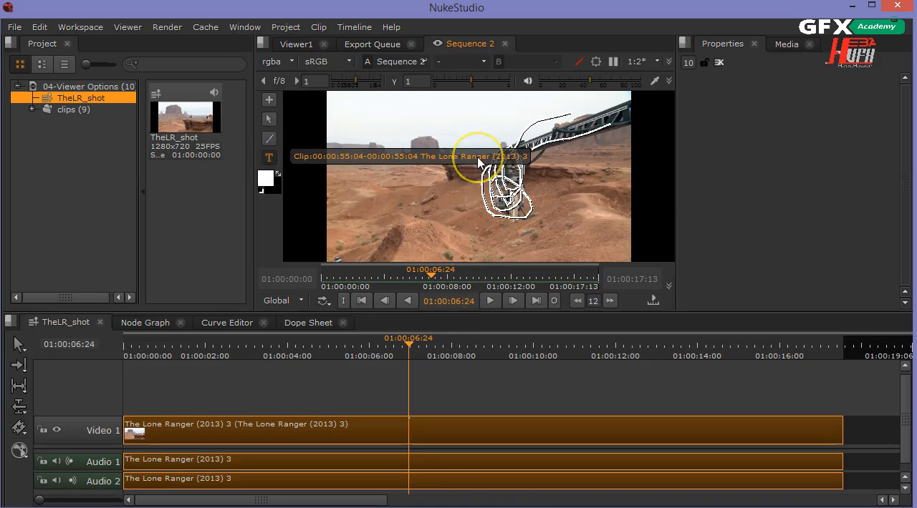
left_click(509, 182)
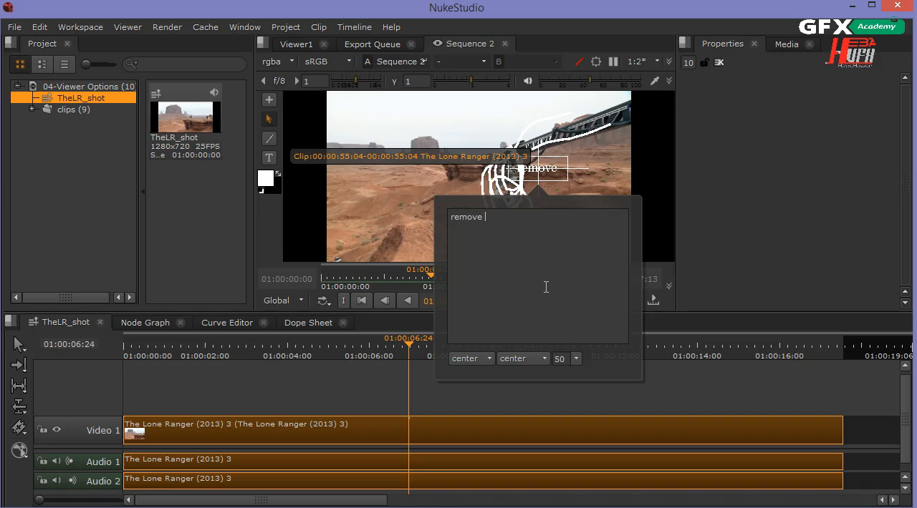
type("cam")
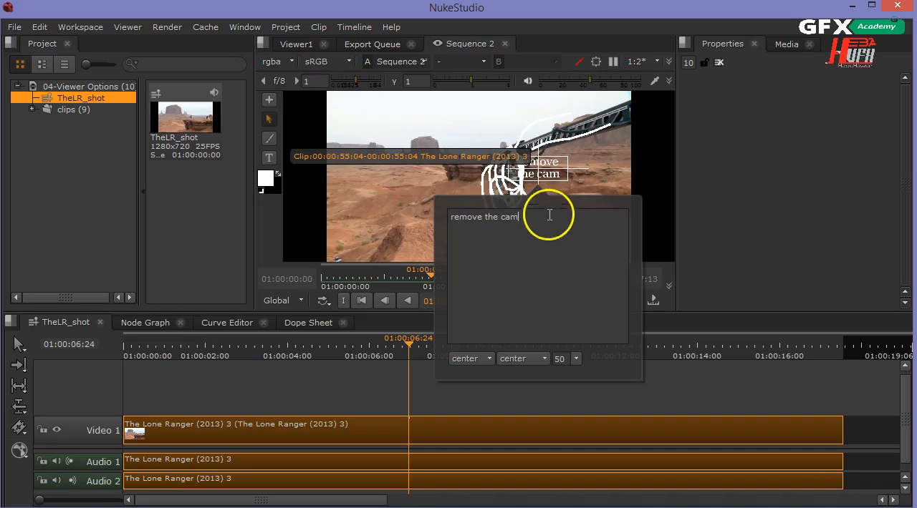
left_click(554, 166)
mouse_move(559, 174)
left_mouse_down()
mouse_move(539, 169)
mouse_move(569, 194)
left_mouse_up()
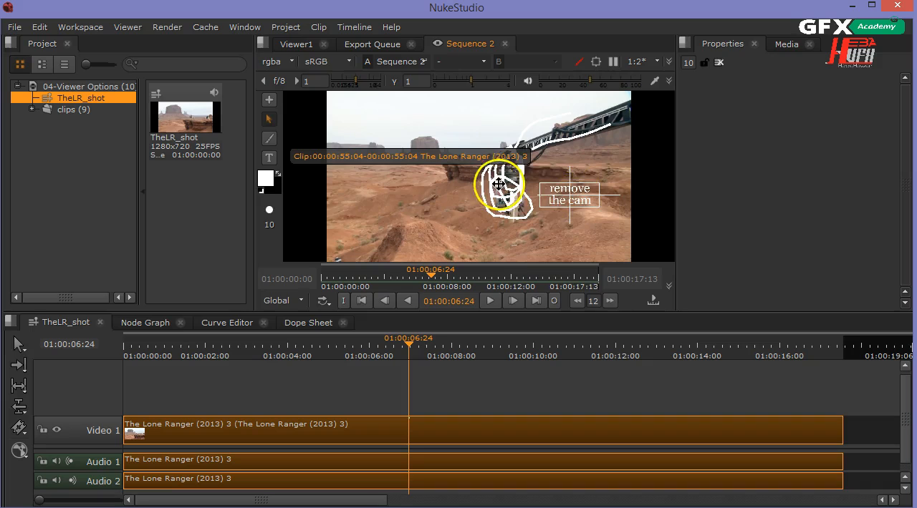
Shift the painted strokes to fit over the camera rig and crane, and move the annotation's clip label to the bottom of the frame
mouse_move(501, 184)
left_mouse_down()
mouse_move(458, 207)
mouse_move(505, 180)
mouse_move(510, 192)
left_mouse_up()
mouse_move(577, 139)
left_mouse_down()
mouse_move(585, 133)
mouse_move(571, 158)
mouse_move(455, 164)
mouse_move(401, 178)
mouse_move(388, 241)
mouse_move(399, 257)
left_mouse_up()
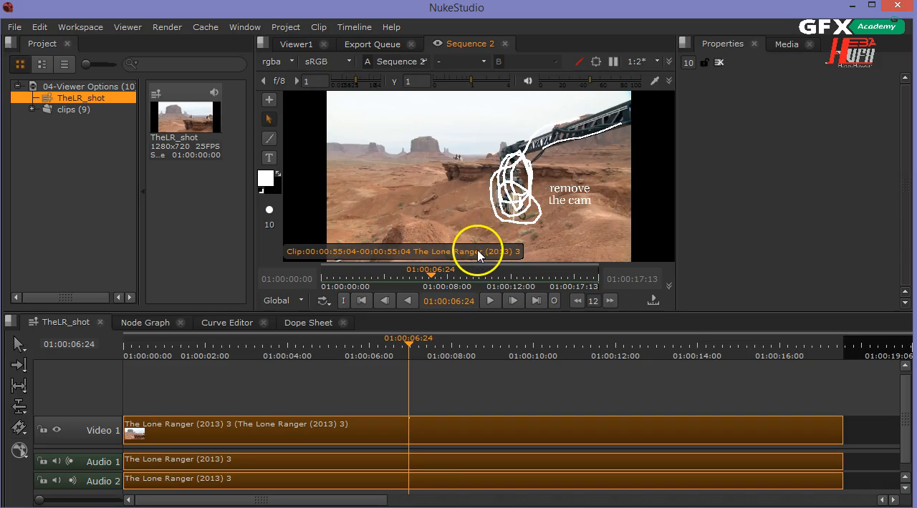
mouse_move(517, 186)
left_mouse_down()
mouse_move(501, 156)
mouse_move(517, 177)
mouse_move(517, 195)
mouse_move(528, 180)
mouse_move(518, 188)
left_mouse_up()
Scrub the sequence back to 01:00:03:15 and play through the annotated frame, restarting from about 01:00:06:00 to check the note again
left_click(409, 347)
left_click_drag(409, 347, 409, 347)
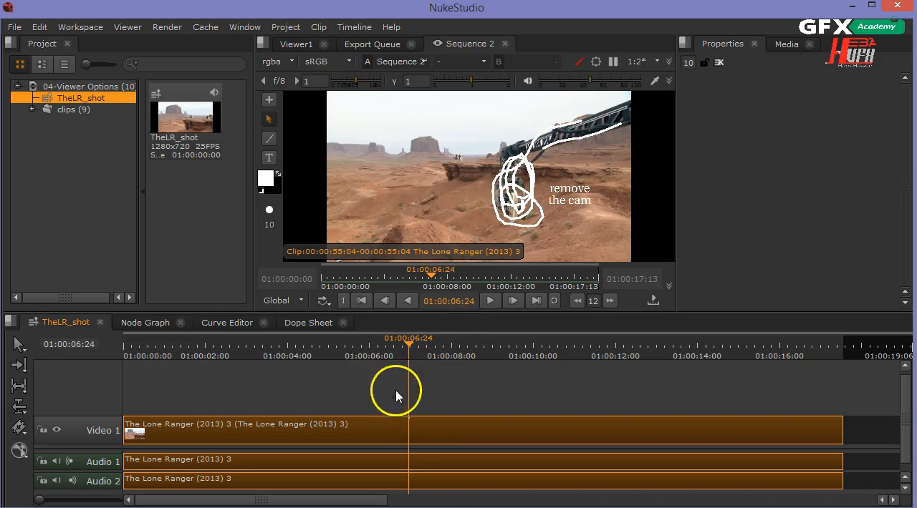
left_click_drag(405, 347, 270, 345)
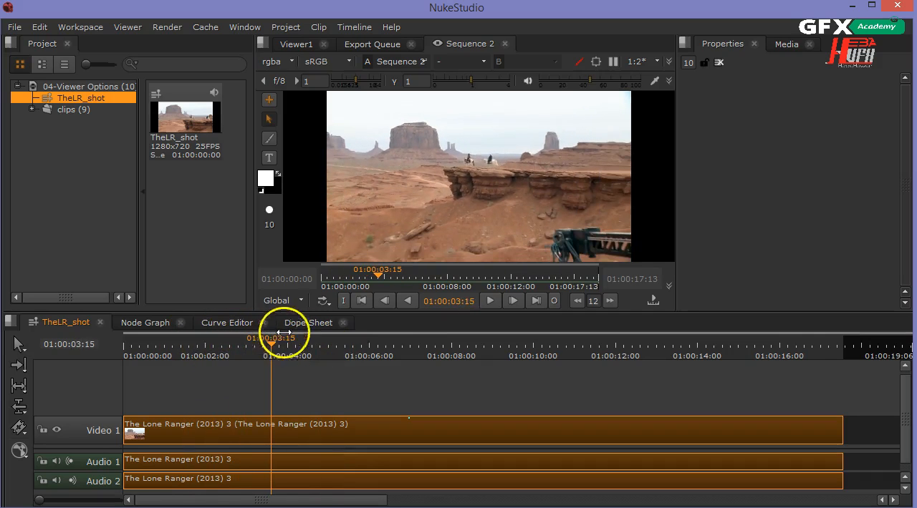
left_click(492, 302)
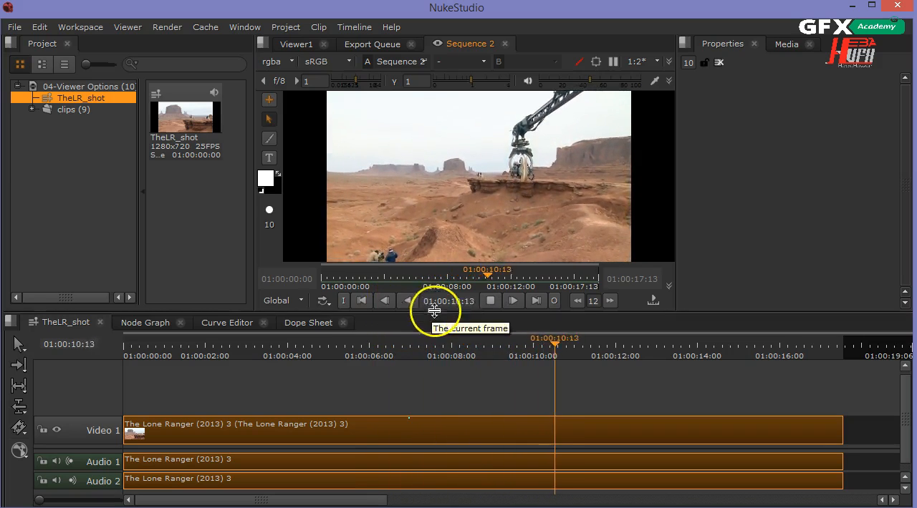
left_click(371, 345)
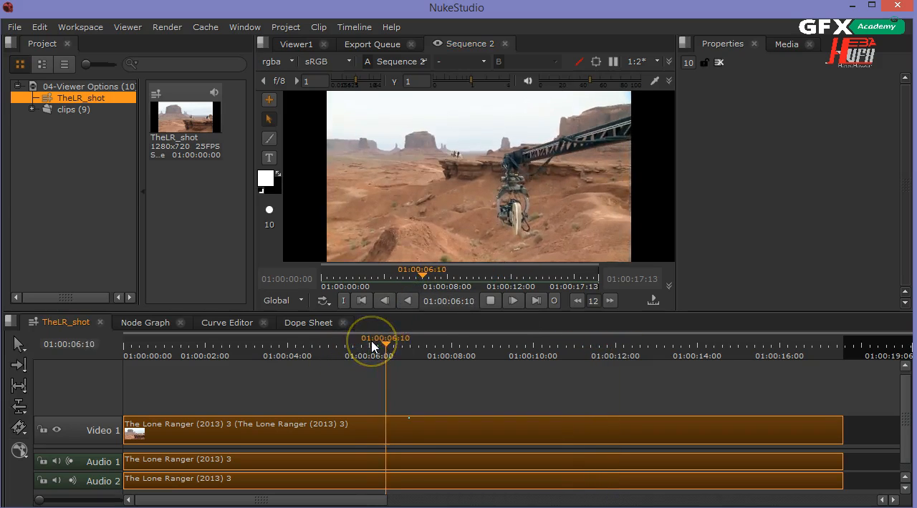
Stop playback and scrub the sequence from 01:00:06:22 to 01:00:07:00 to examine the one-frame annotation marker on the video clip
left_click(492, 301)
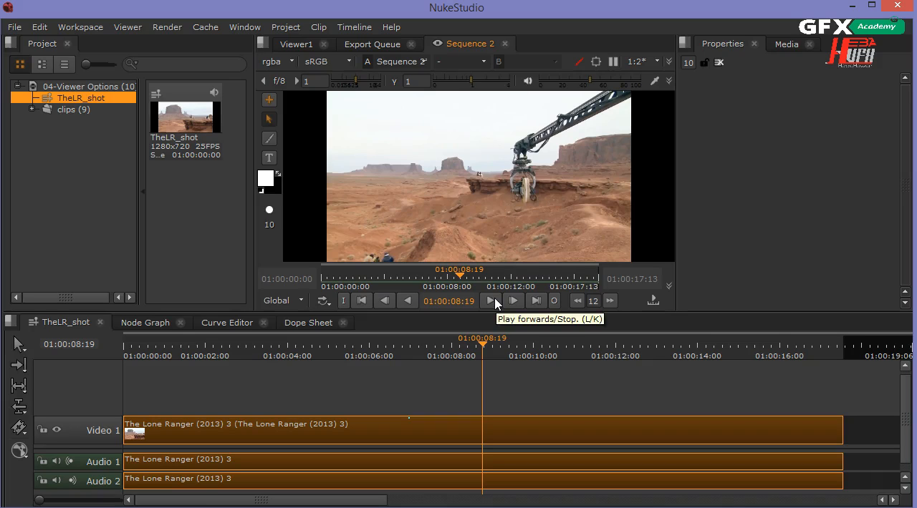
left_click(403, 346)
mouse_move(405, 349)
left_mouse_down()
mouse_move(424, 345)
mouse_move(395, 345)
mouse_move(406, 353)
left_mouse_up()
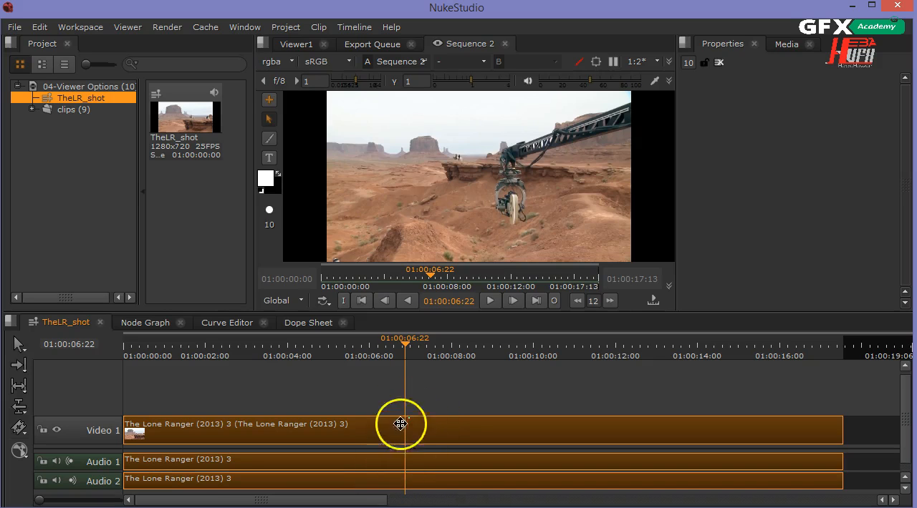
scroll(419, 422, "up", 8)
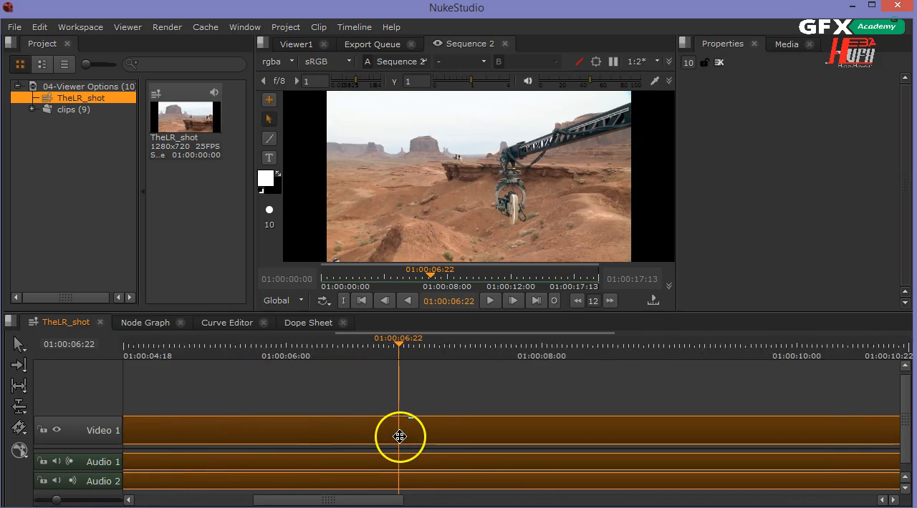
scroll(401, 436, "up", 4)
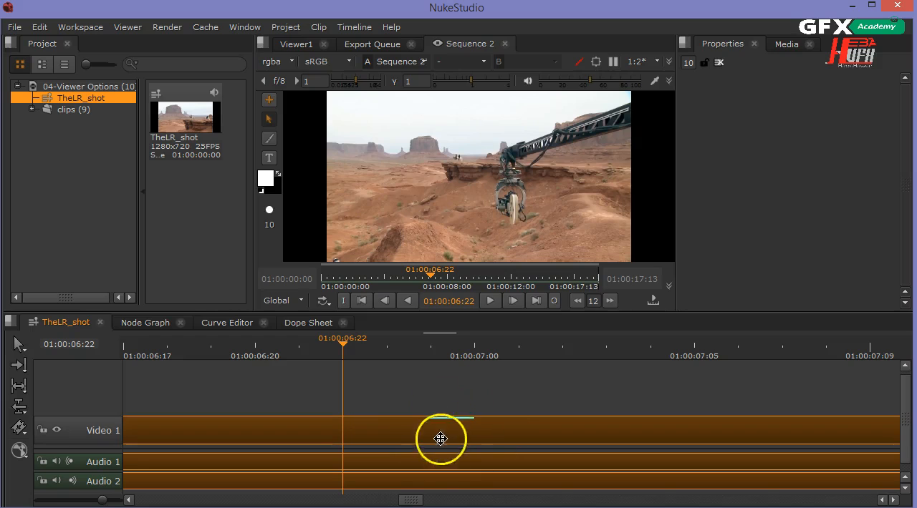
mouse_move(344, 351)
left_mouse_down()
mouse_move(432, 345)
mouse_move(473, 358)
mouse_move(432, 364)
mouse_move(466, 366)
left_mouse_up()
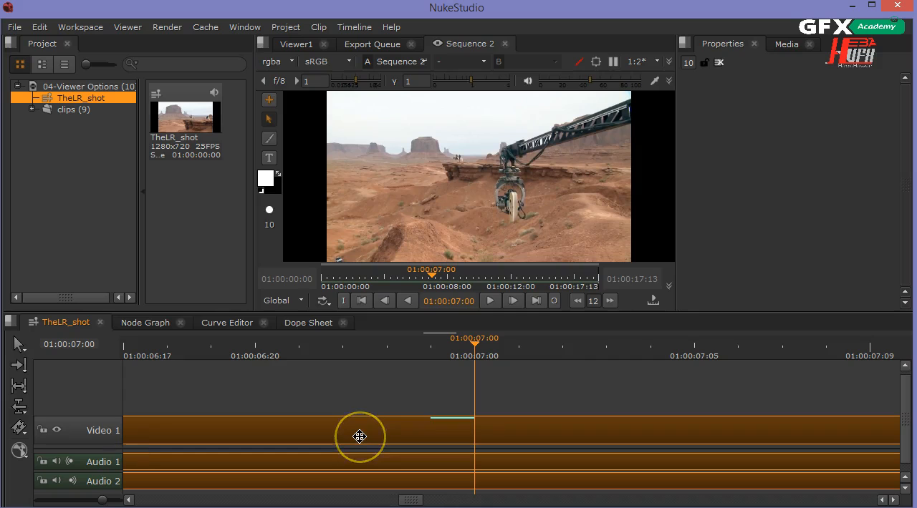
Open the annotated Lone Ranger clip from the sequence in its own viewer and in its own timeline view
right_click(453, 422)
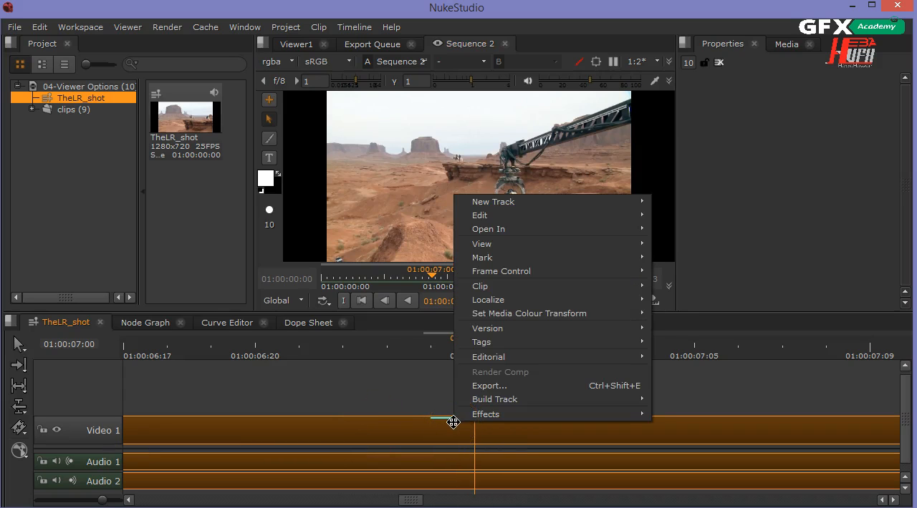
mouse_move(607, 229)
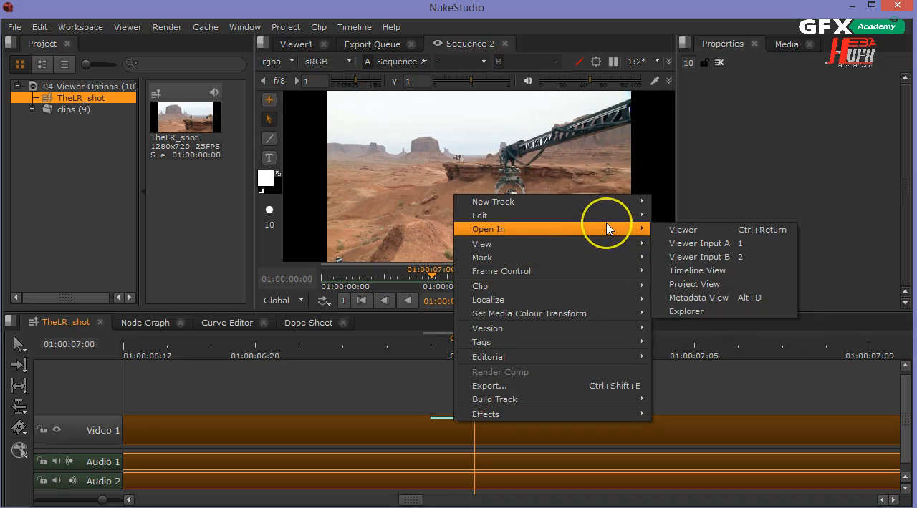
left_click(682, 230)
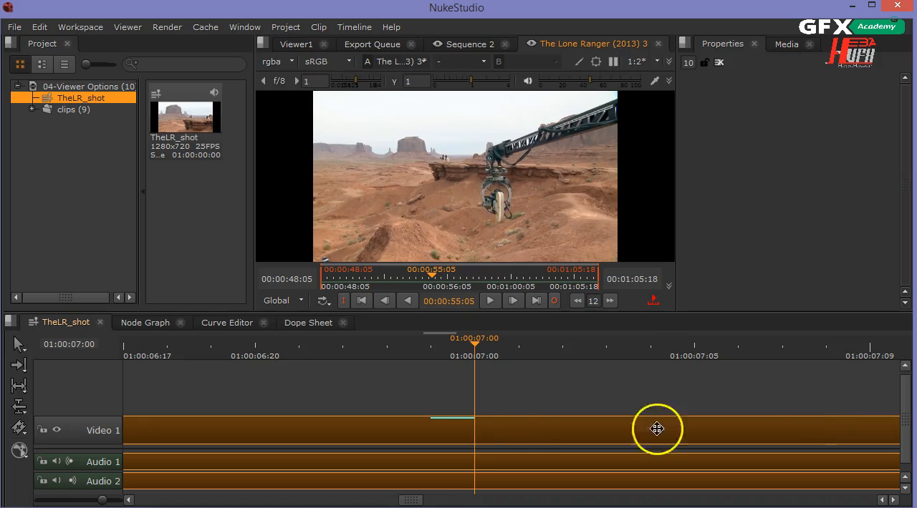
right_click(440, 417)
mouse_move(595, 226)
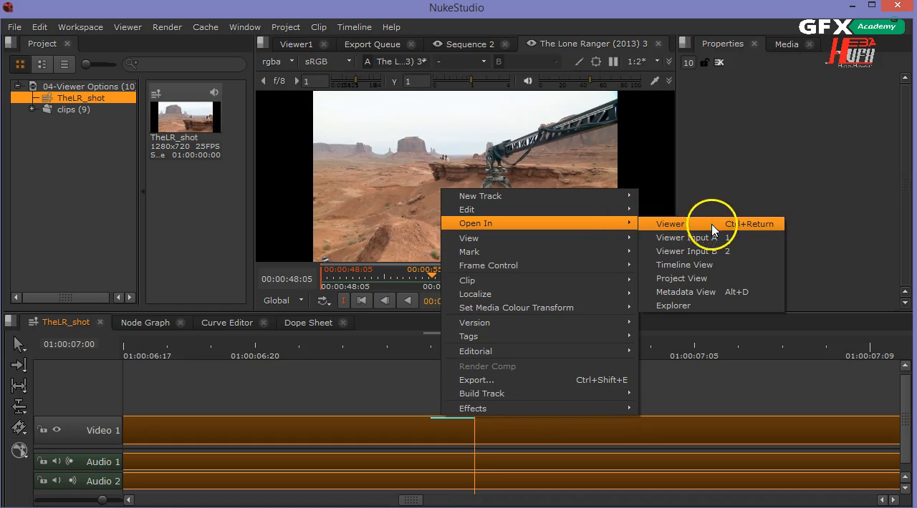
left_click(718, 265)
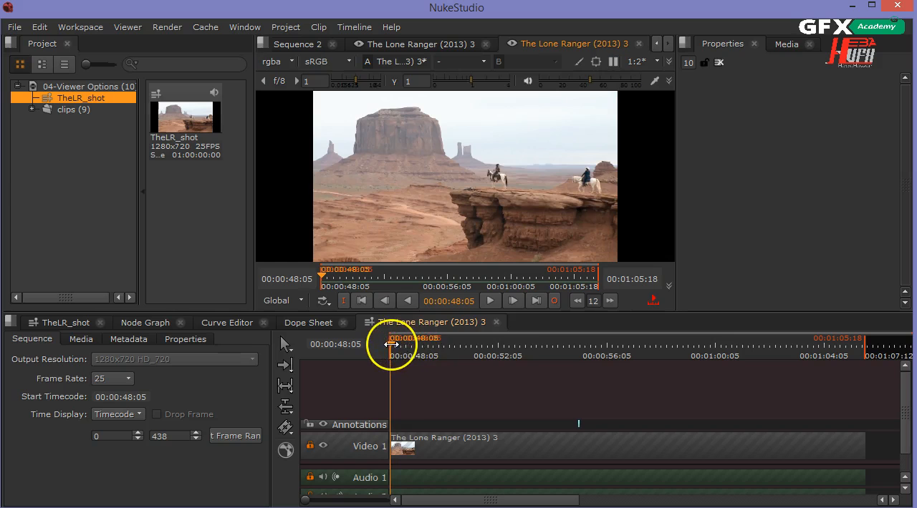
Delete the Annotations track from the clip's own timeline, then close that timeline and return to the TheLR_shot sequence
left_click_drag(391, 338, 580, 350)
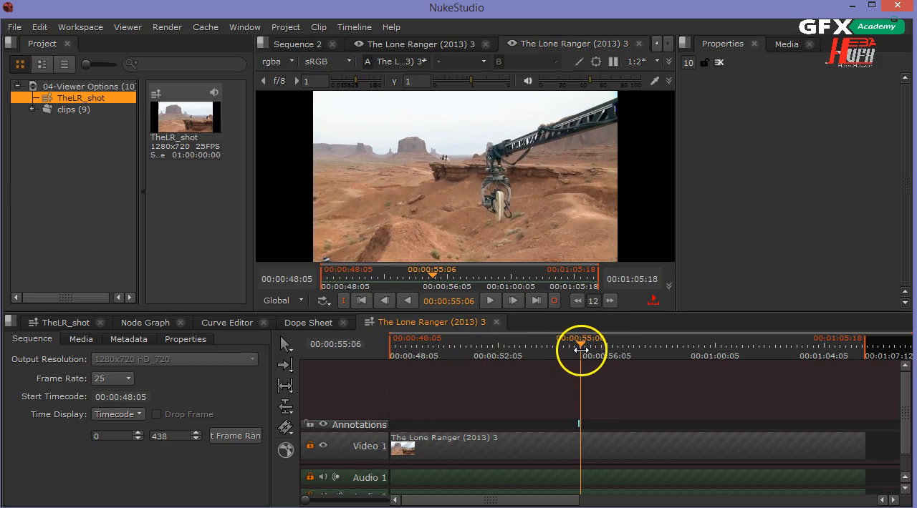
left_click(345, 424)
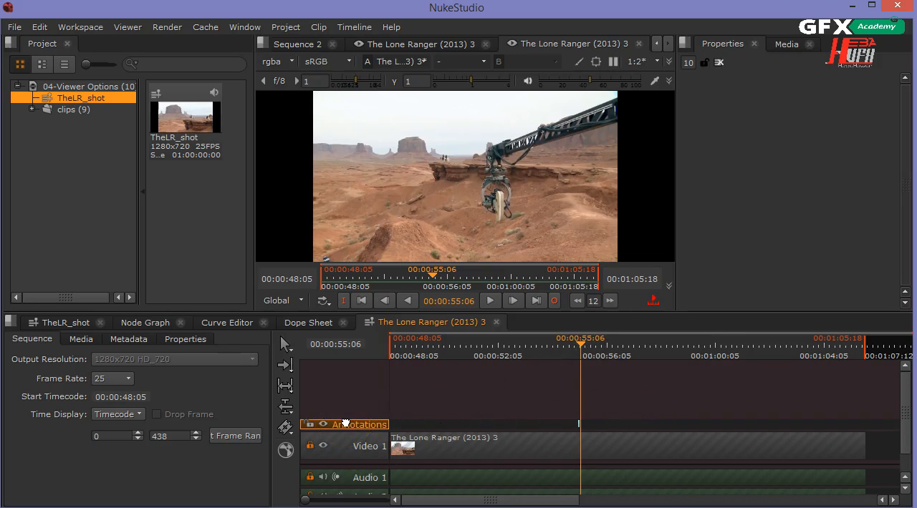
key("Delete")
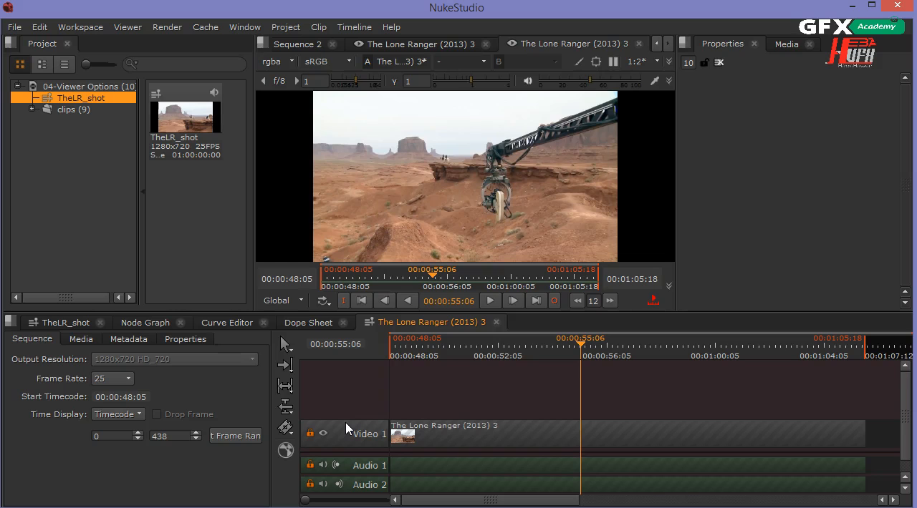
left_click_drag(579, 349, 650, 361)
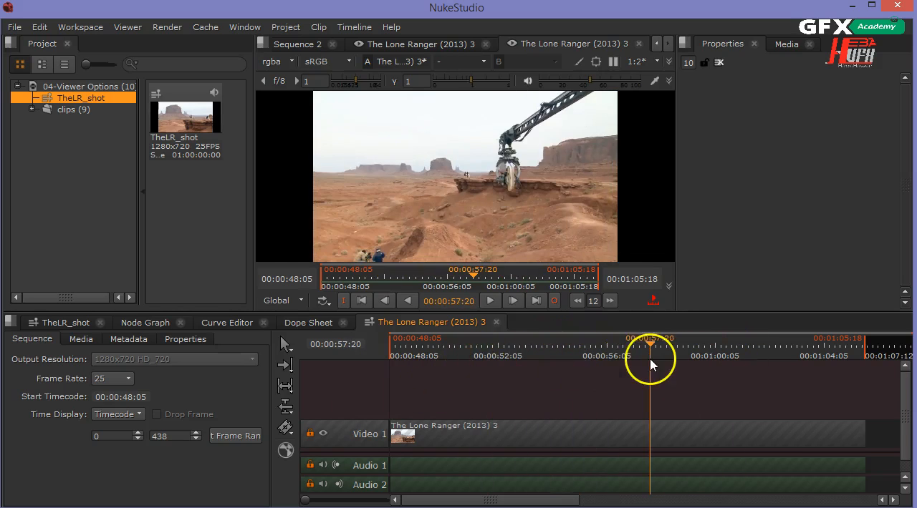
left_click(496, 323)
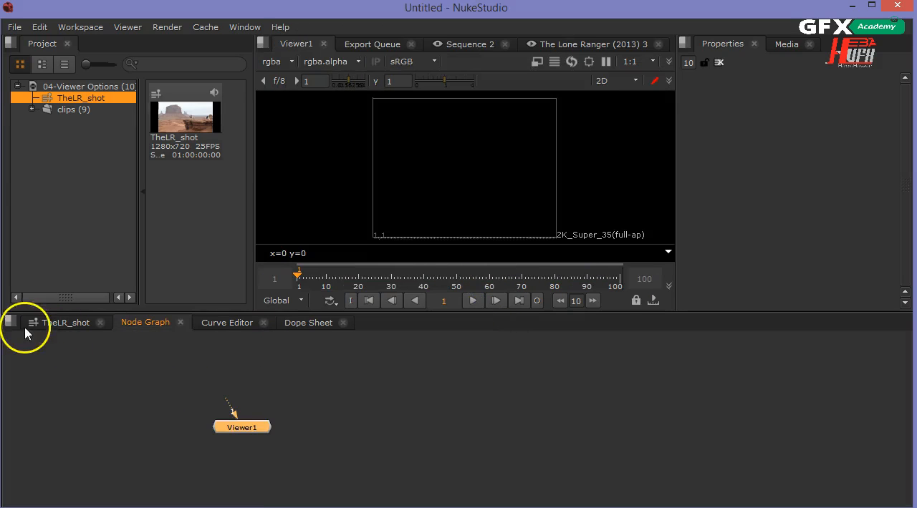
left_click(46, 326)
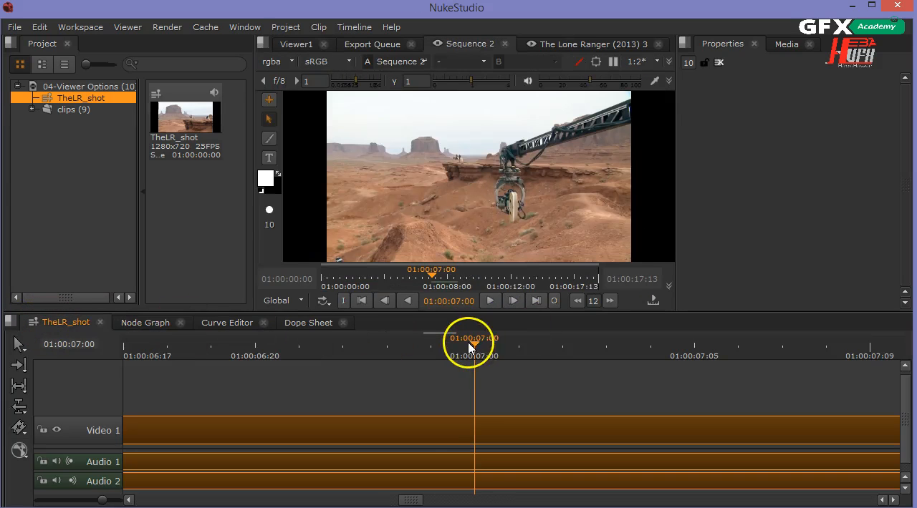
Scrub the sequence to 01:00:06:23 and review the range options offered for a new sequence annotation
left_click_drag(480, 344, 375, 352)
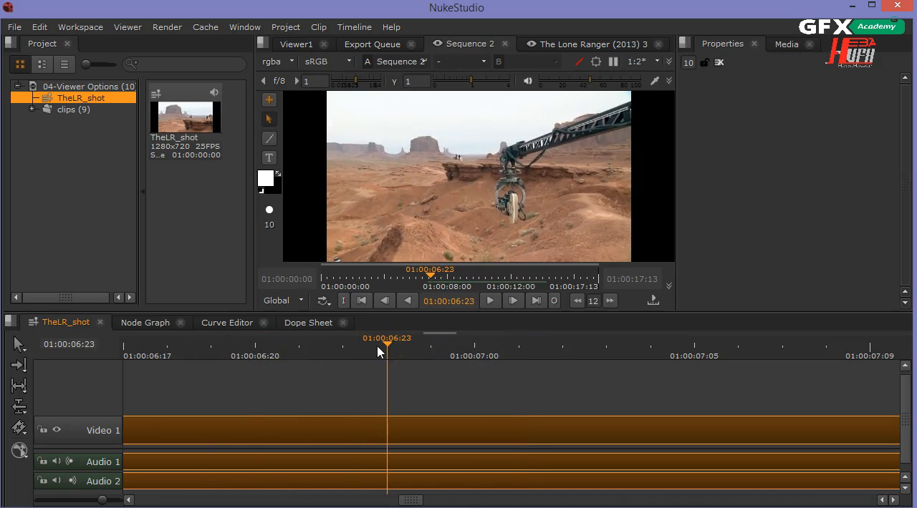
left_click(269, 102)
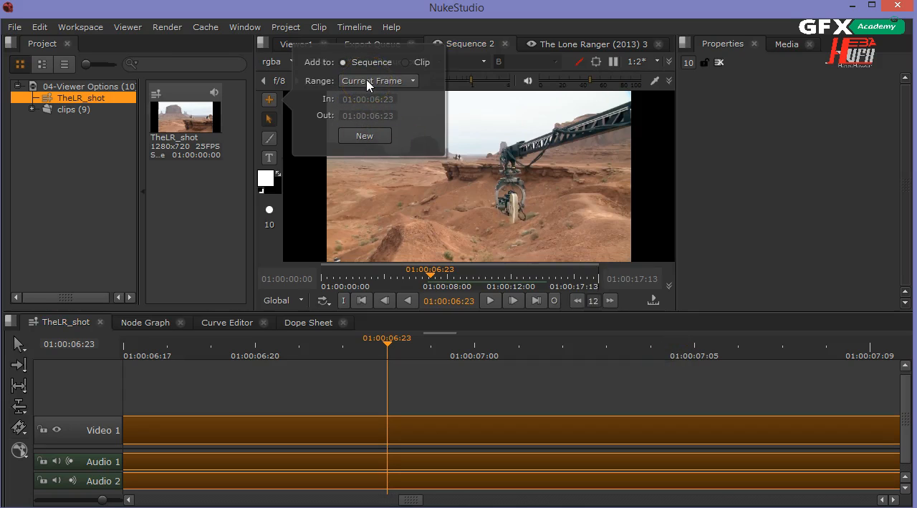
left_click(411, 81)
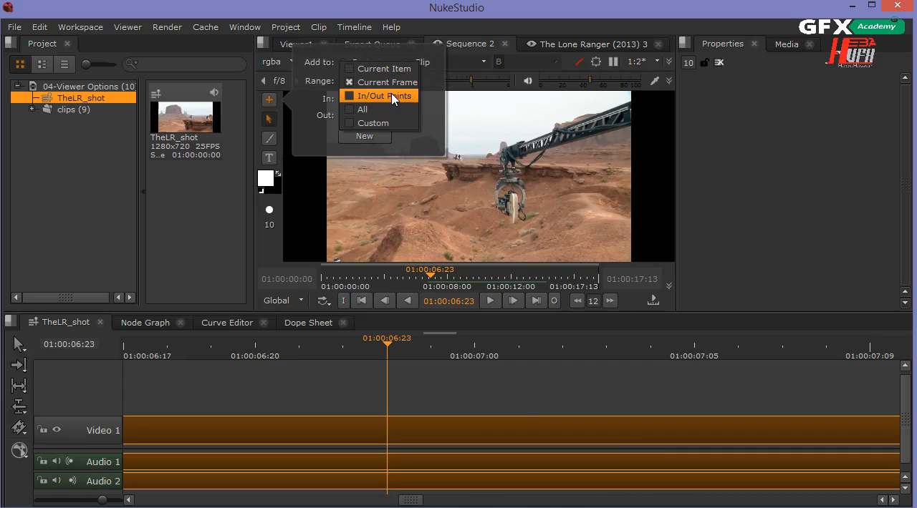
left_click(784, 148)
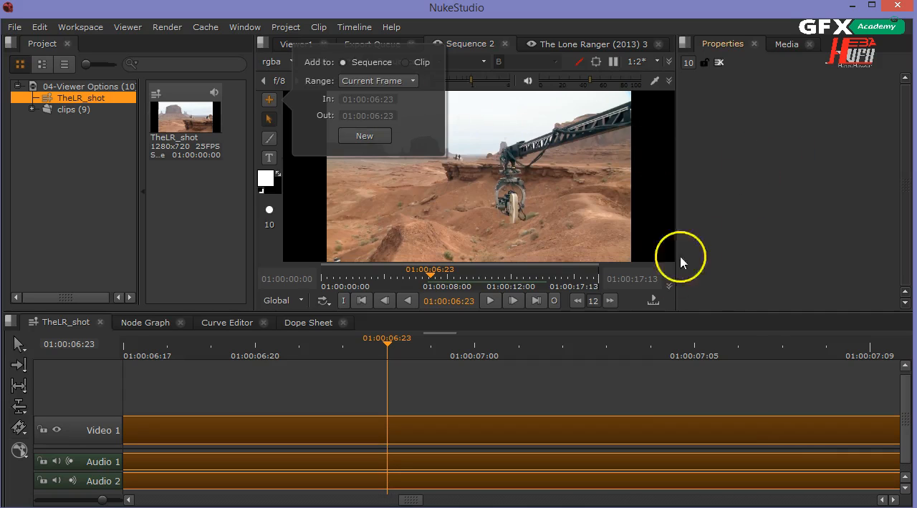
Set the sequence's in point at 01:00:04:19 and its out point at 01:00:11:07
left_click(397, 285)
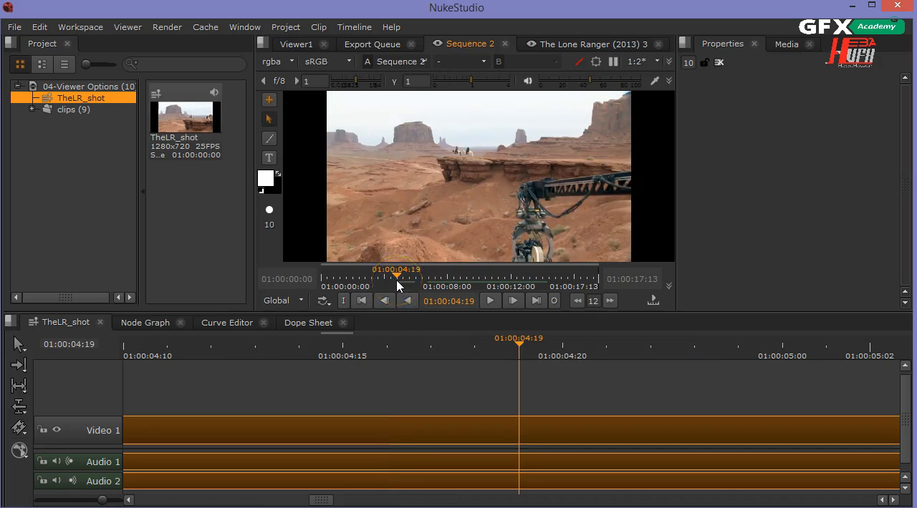
left_click(343, 301)
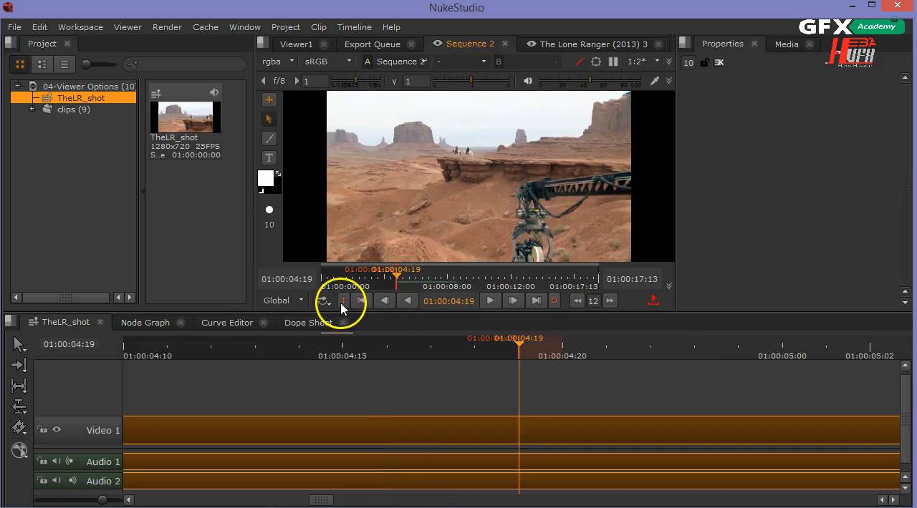
left_click(500, 288)
left_click(554, 300)
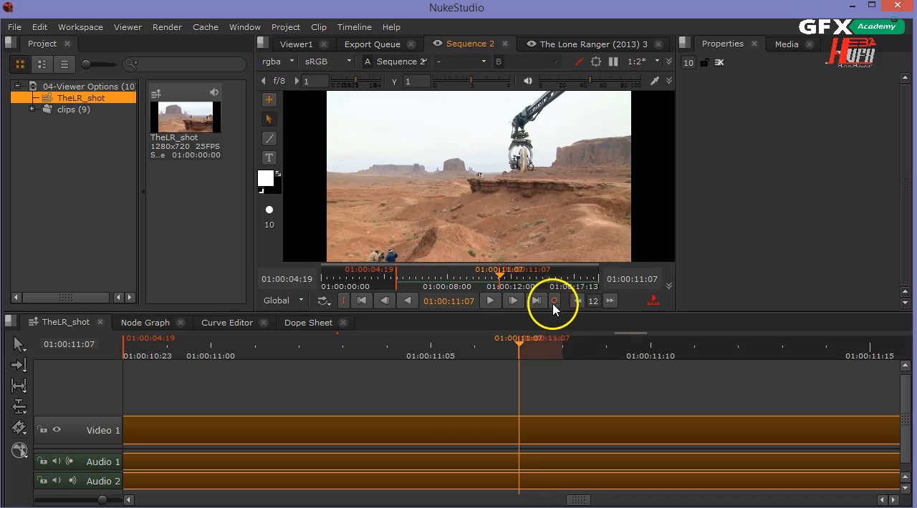
Create a new annotation on the sequence with its range set to In/Out Points
left_click(270, 101)
left_click(377, 81)
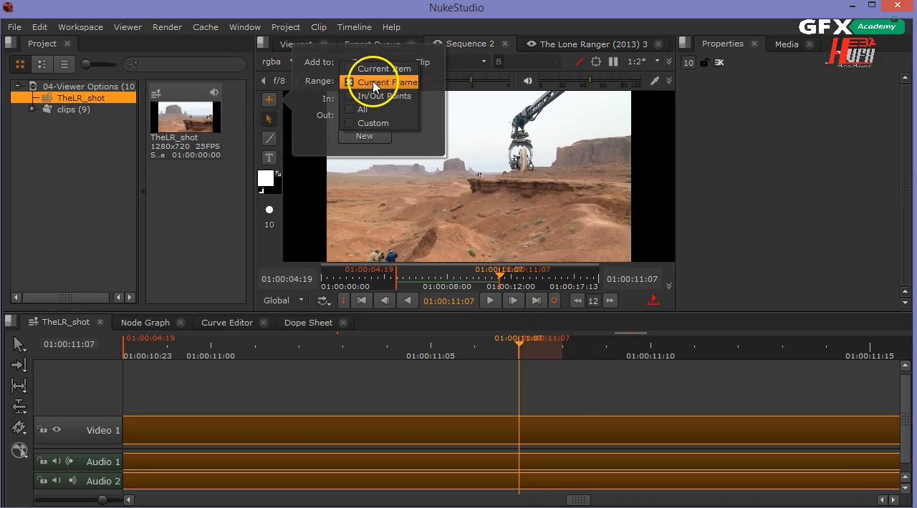
left_click(378, 96)
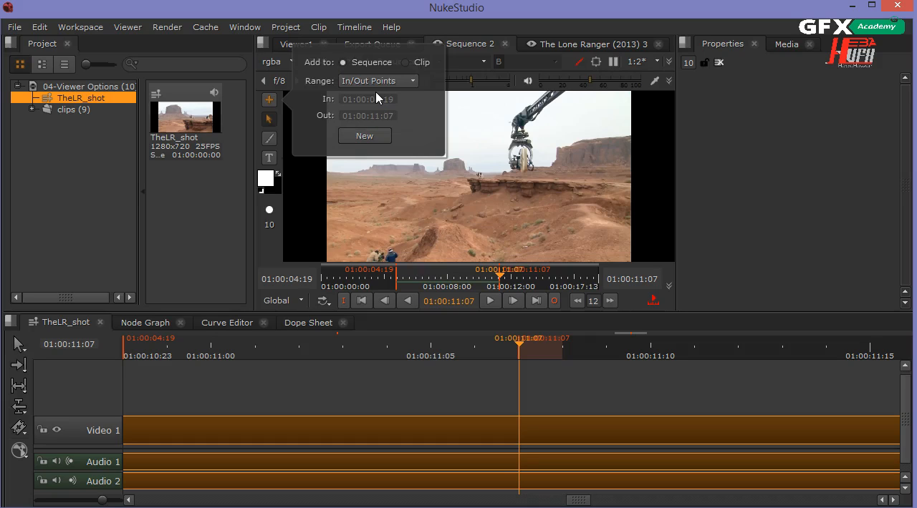
left_click(366, 137)
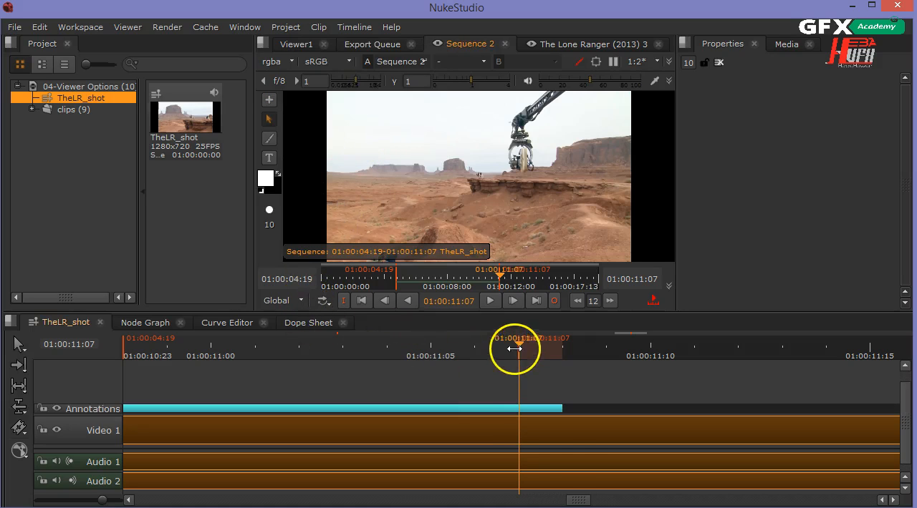
Scrub back inside the annotated range and paint a freehand white stroke around the camera rig with brush size 10
scroll(454, 407, "down", 10)
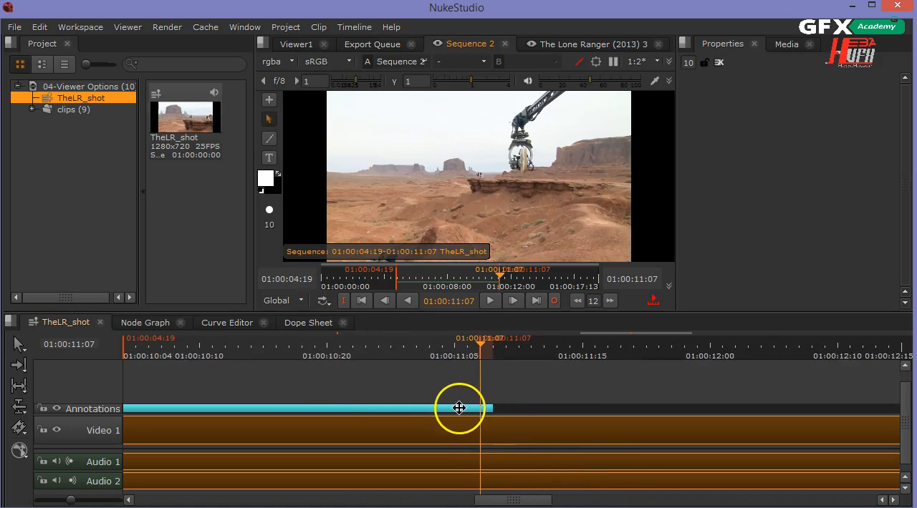
scroll(459, 408, "down", 4)
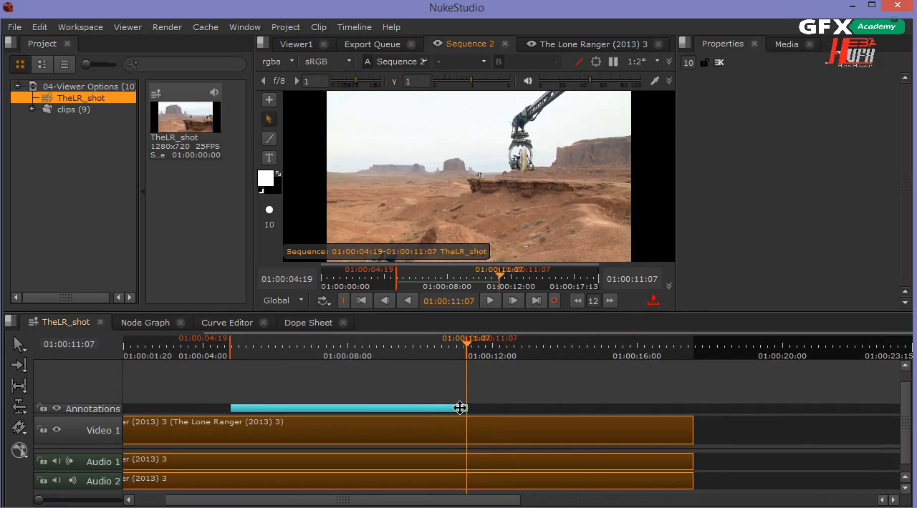
left_click_drag(459, 342, 322, 360)
left_click(269, 139)
mouse_move(489, 148)
left_mouse_down()
mouse_move(548, 229)
mouse_move(562, 206)
left_mouse_up()
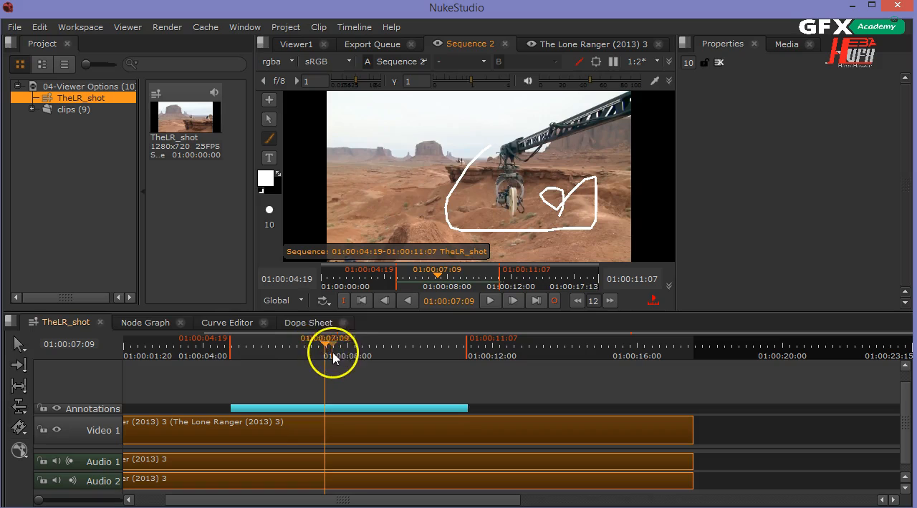
Scrub beyond the annotation's range and back to 01:00:07:14 to check its duration, then delete the sequence's Annotations track
mouse_move(327, 346)
left_mouse_down()
mouse_move(484, 365)
mouse_move(543, 362)
mouse_move(504, 361)
left_mouse_up()
left_click_drag(150, 384, 332, 379)
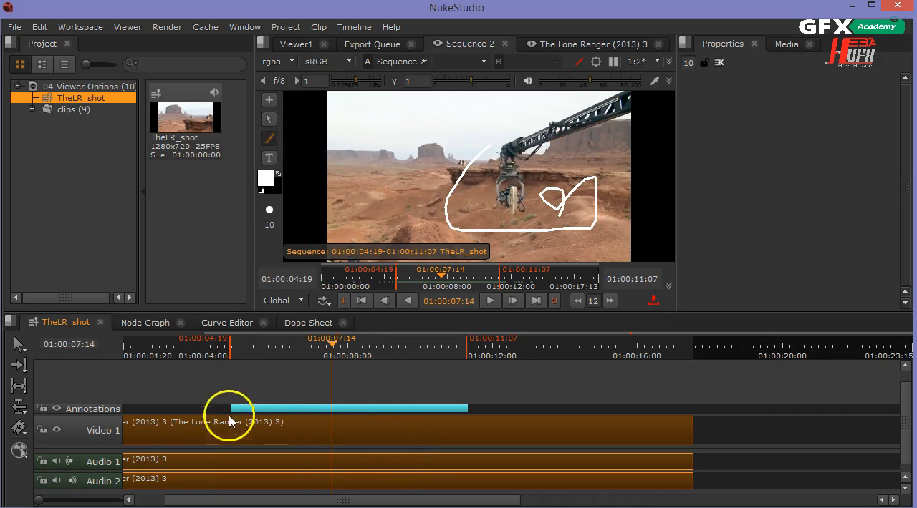
left_click(93, 410)
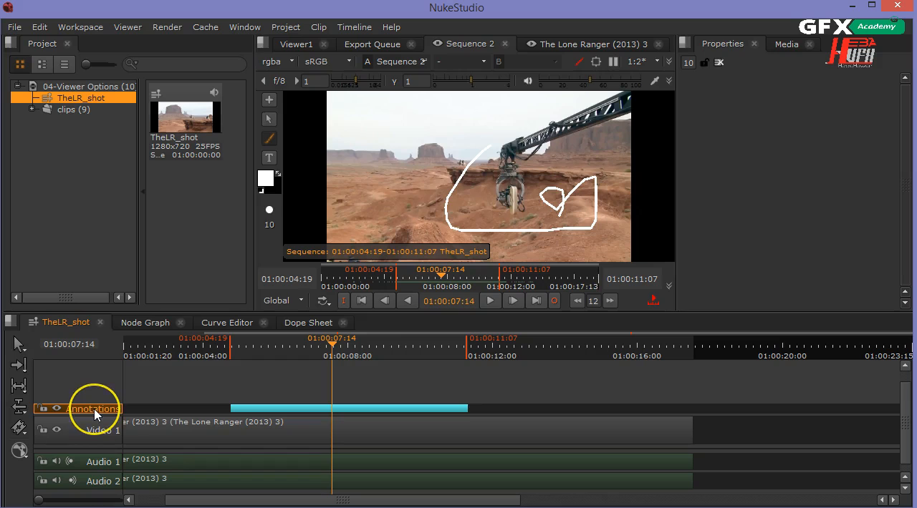
key("Delete")
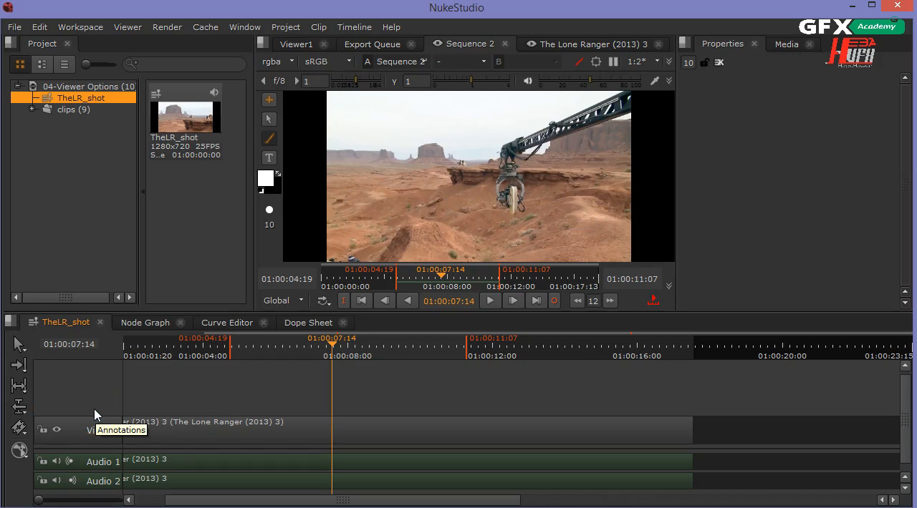
Create a new annotation on the sequence with its range set to All and check both of its ends on the timeline
left_click(268, 100)
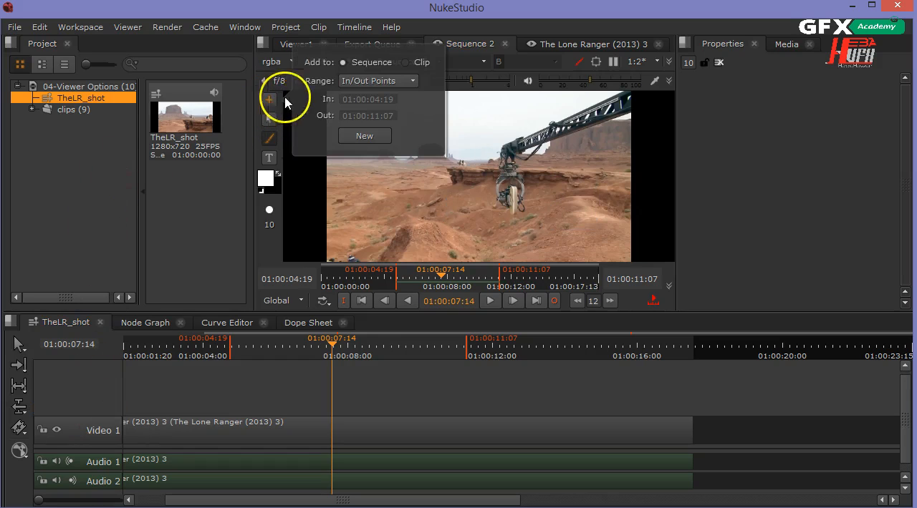
left_click(357, 85)
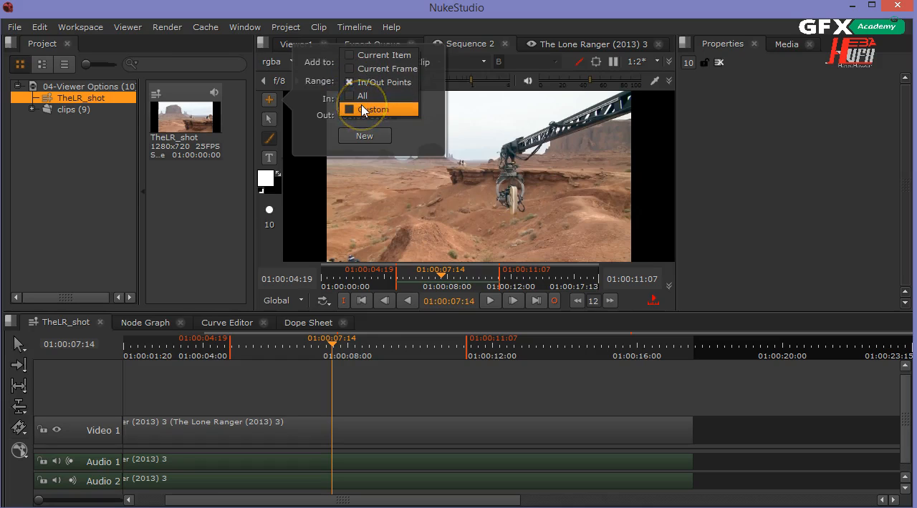
left_click(363, 110)
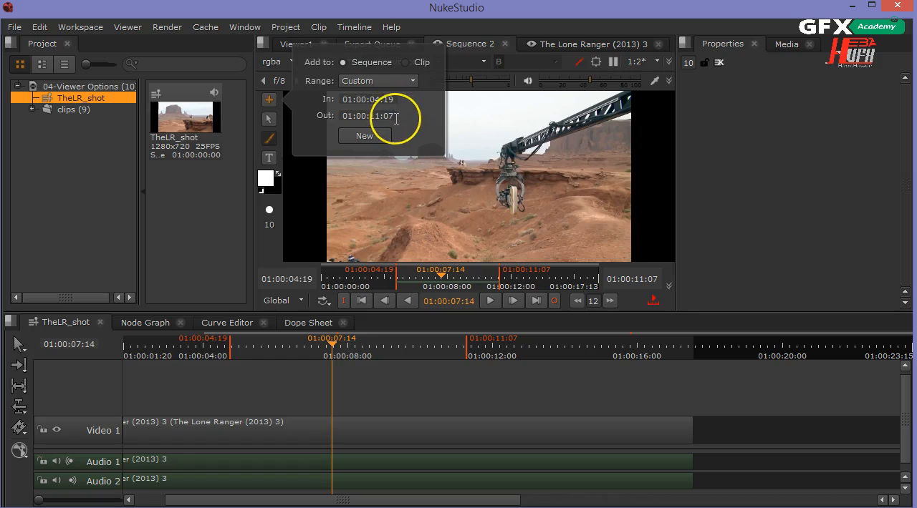
left_click(392, 83)
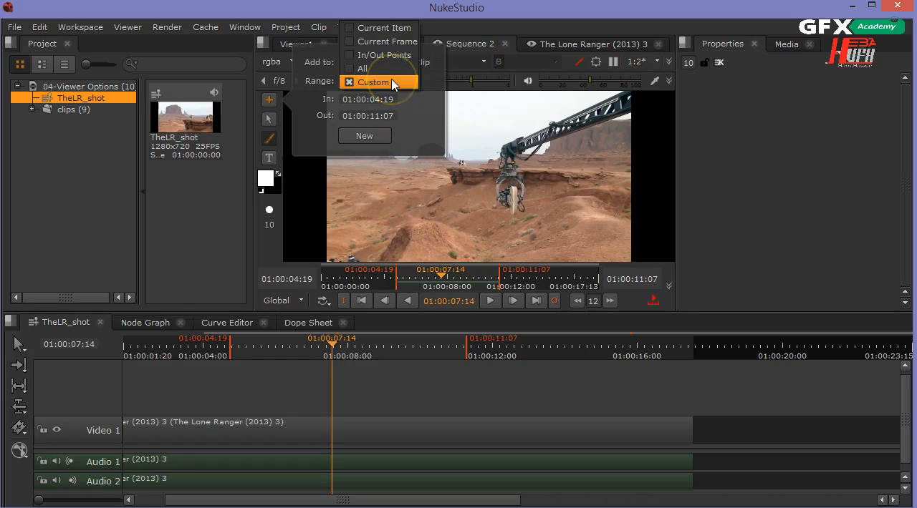
left_click(393, 69)
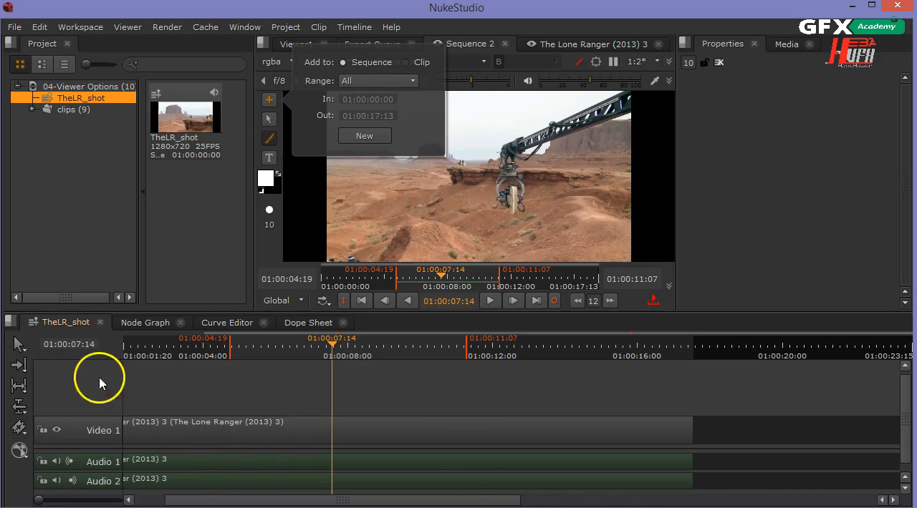
left_click(349, 141)
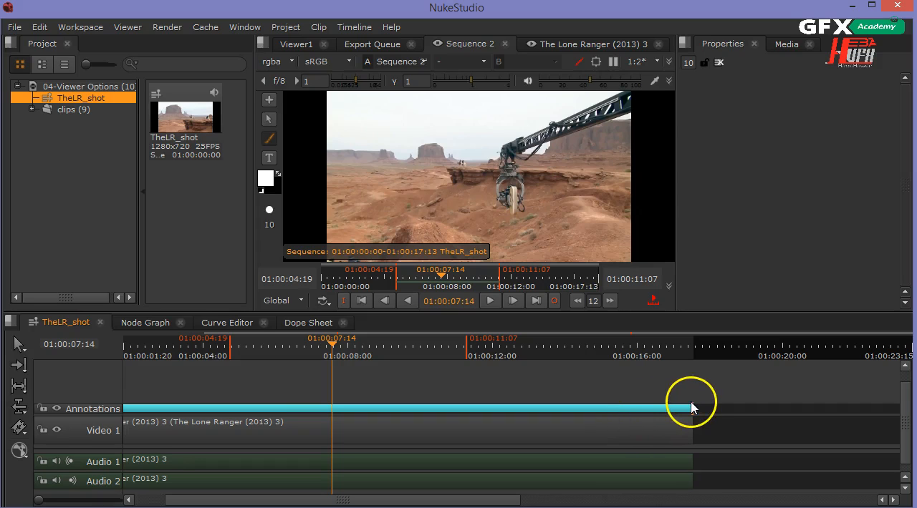
mouse_move(689, 406)
left_mouse_down()
mouse_move(564, 406)
mouse_move(690, 415)
left_mouse_up()
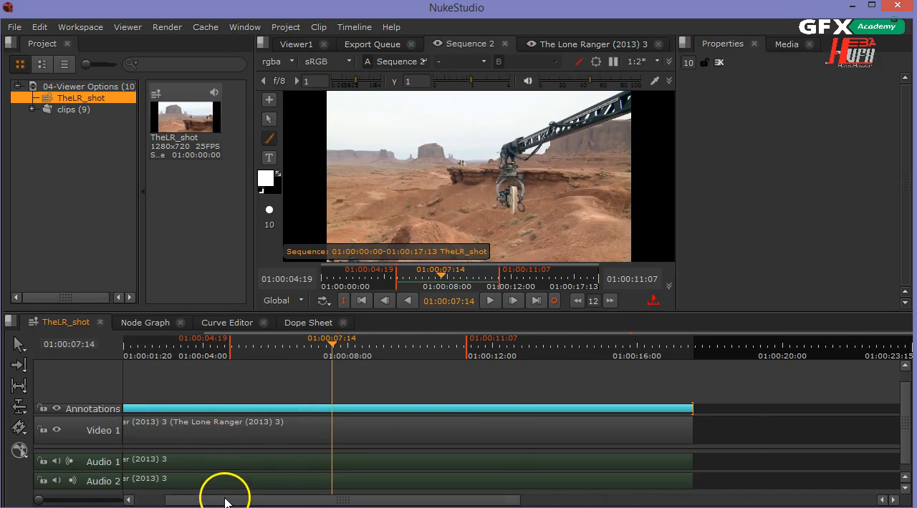
left_click_drag(225, 493, 118, 505)
mouse_move(126, 406)
left_mouse_down()
mouse_move(311, 404)
mouse_move(61, 410)
left_mouse_up()
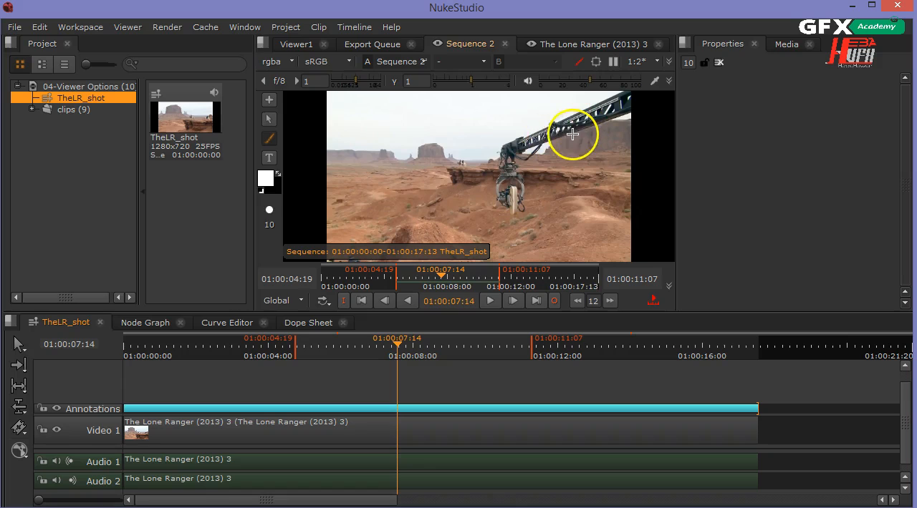
Paint a white freehand outline around the camera rig and place the text note "Remove Cam" just below it
mouse_move(565, 130)
left_mouse_down()
mouse_move(501, 134)
mouse_move(490, 213)
mouse_move(503, 223)
mouse_move(537, 218)
mouse_move(559, 195)
mouse_move(568, 129)
left_mouse_up()
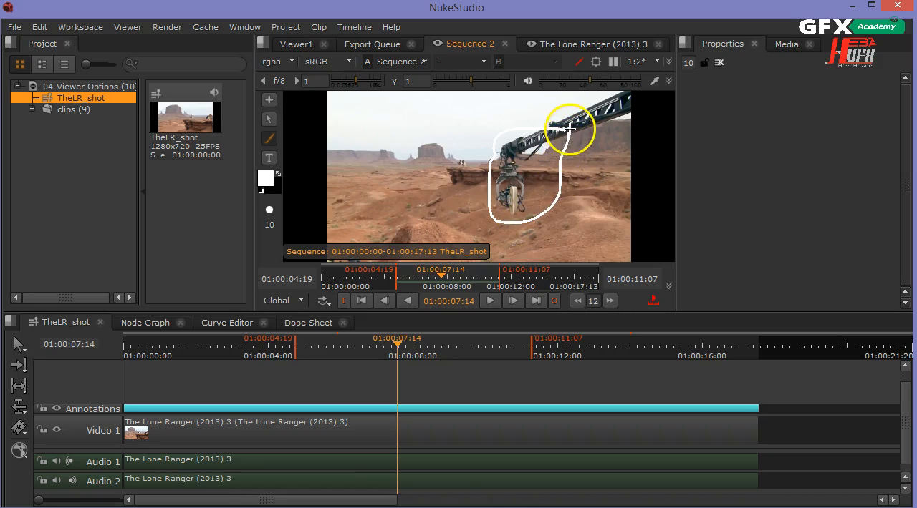
left_click(273, 160)
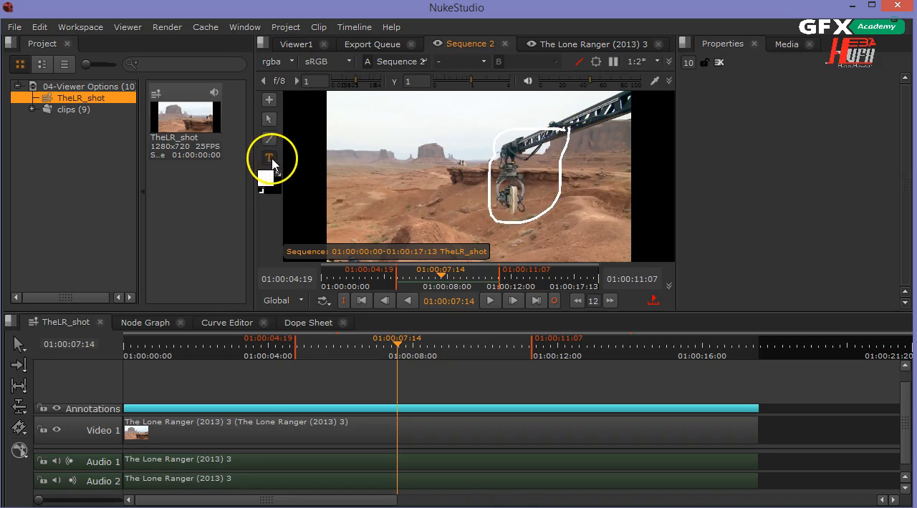
left_click(553, 233)
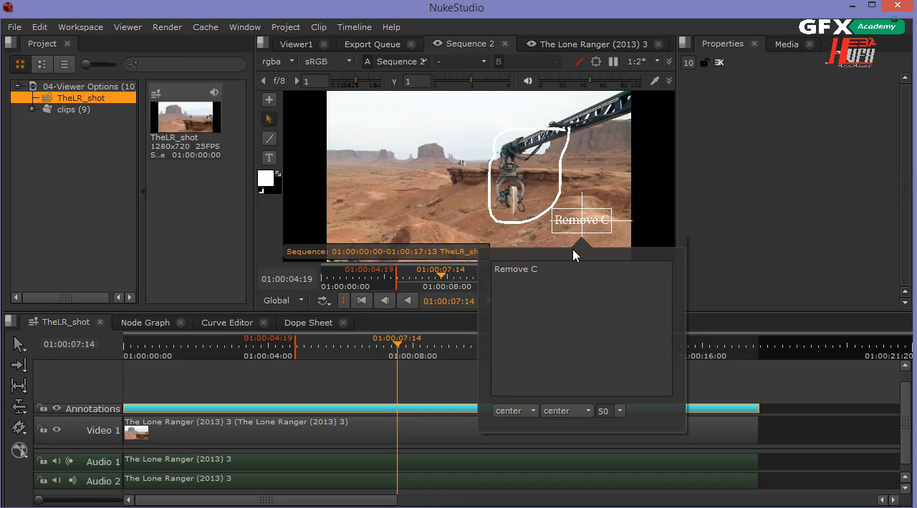
left_click(624, 144)
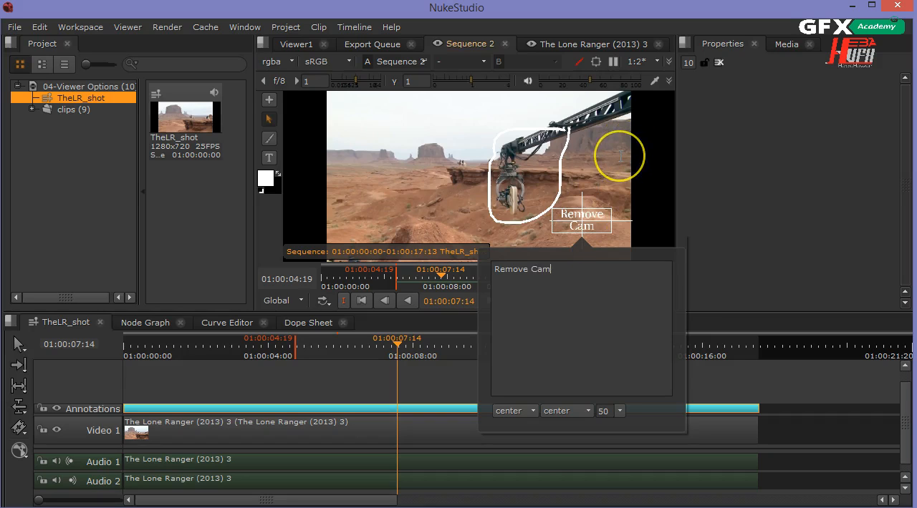
left_click(579, 212)
left_click_drag(580, 212, 561, 222)
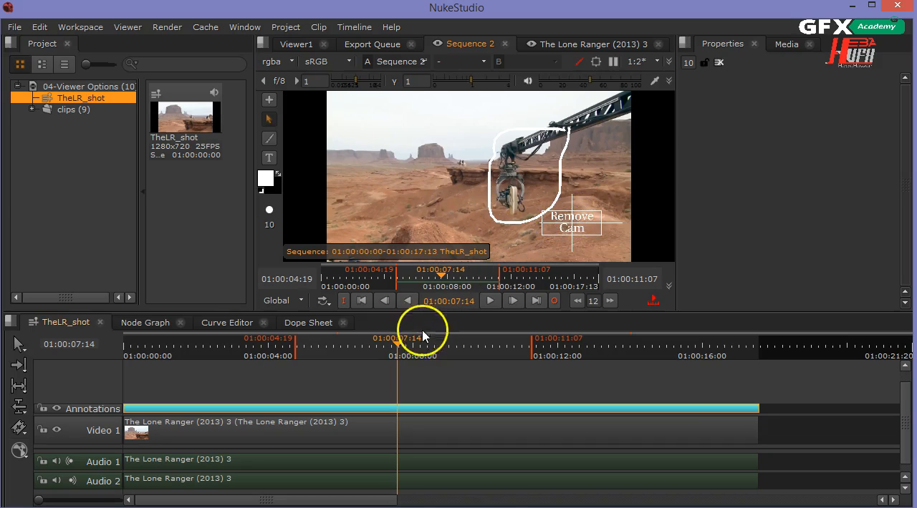
At 01:00:07:05, change the paint colour to light green and brush two freehand arrows pointing up towards the sky
left_click_drag(398, 350, 382, 380)
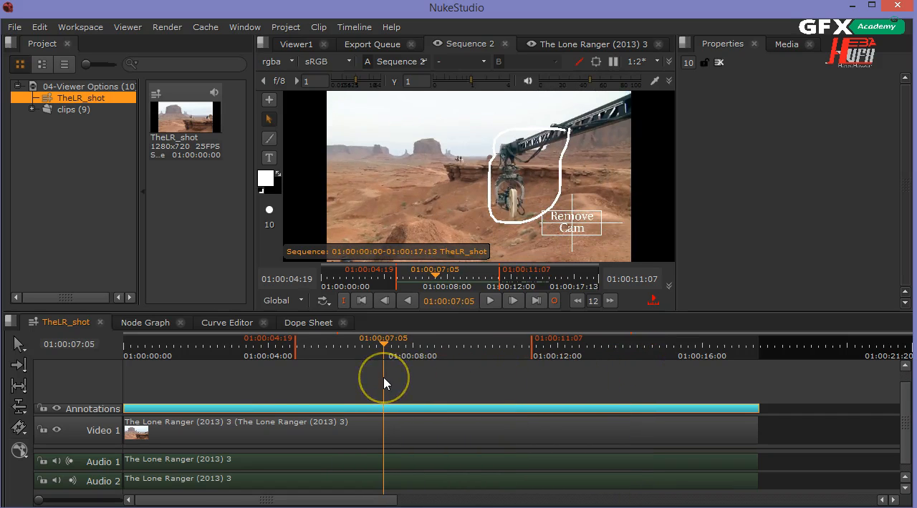
left_click(269, 140)
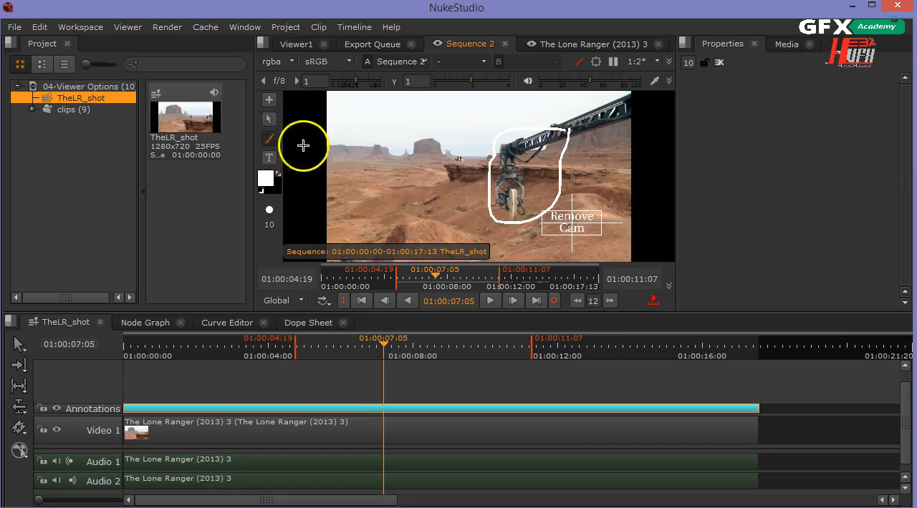
left_click(265, 181)
mouse_move(373, 177)
left_mouse_down()
mouse_move(375, 160)
mouse_move(351, 171)
mouse_move(352, 188)
mouse_move(343, 166)
left_mouse_up()
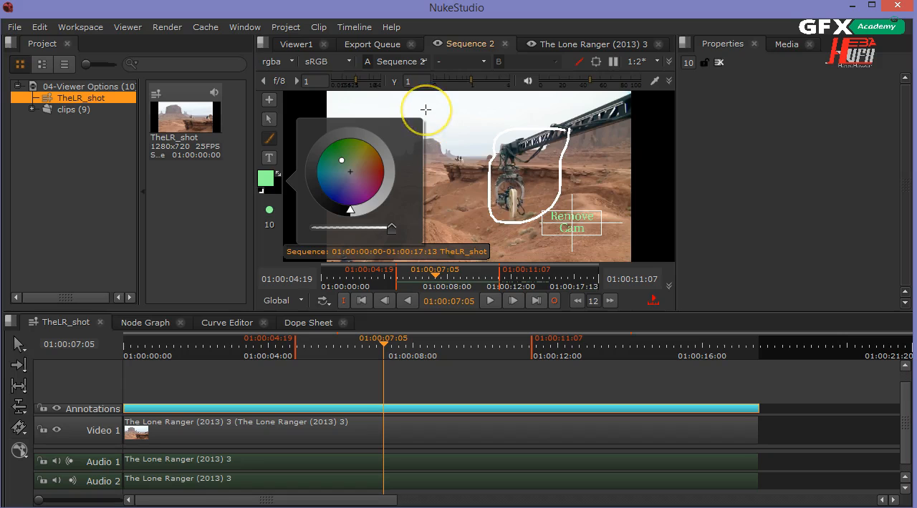
mouse_move(364, 201)
left_mouse_down()
mouse_move(352, 202)
mouse_move(409, 146)
mouse_move(454, 129)
mouse_move(434, 123)
mouse_move(462, 126)
mouse_move(458, 141)
left_mouse_up()
mouse_move(345, 182)
left_mouse_down()
mouse_move(388, 126)
mouse_move(387, 136)
left_mouse_up()
Add the text note "Change to cloudy sky" below the green arrows
left_click(269, 157)
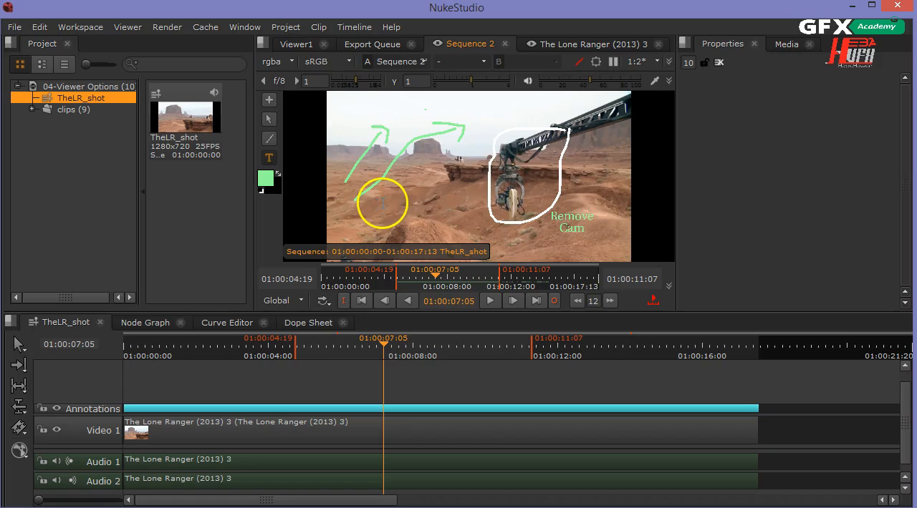
left_click(383, 201)
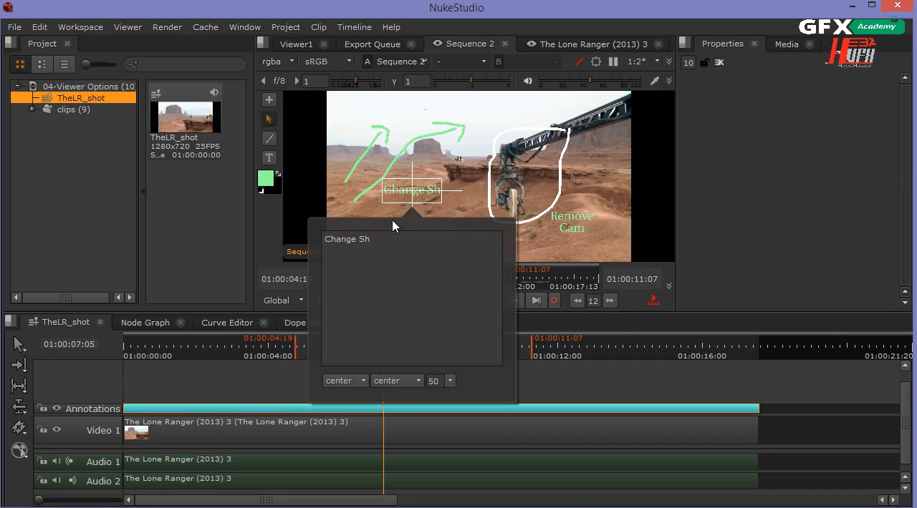
type("ky")
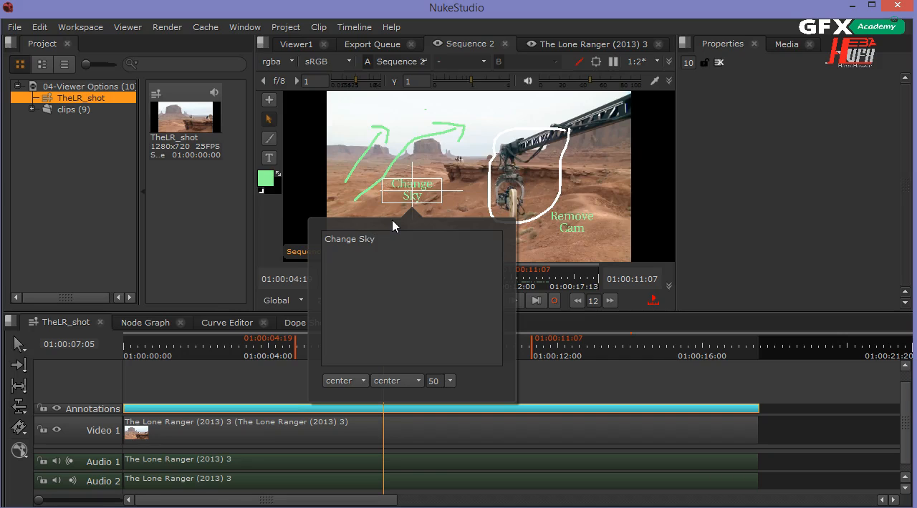
key("BackSpace")
key("BackSpace")
key("BackSpace")
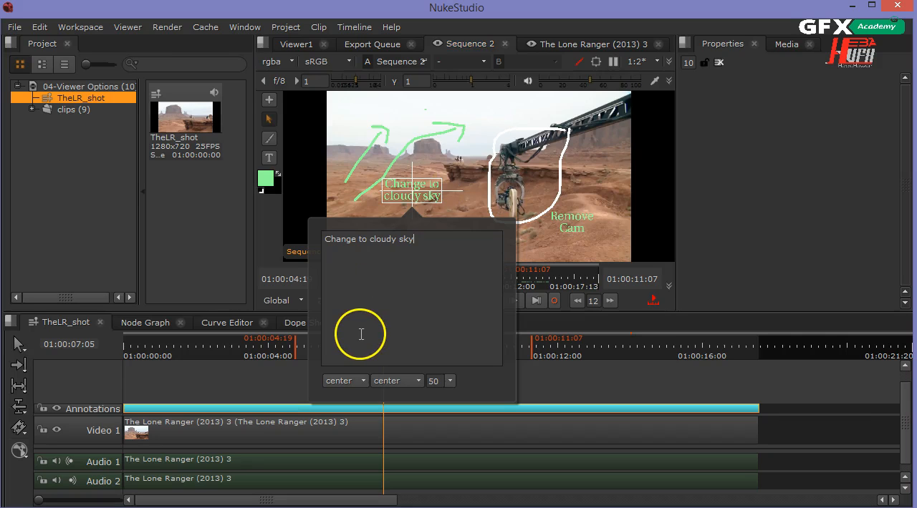
Look through the sky note's alignment and font size options, and nudge the note slightly up and to the right in the image
left_click(351, 380)
left_click(355, 395)
left_click(353, 381)
left_click(351, 368)
left_click(449, 381)
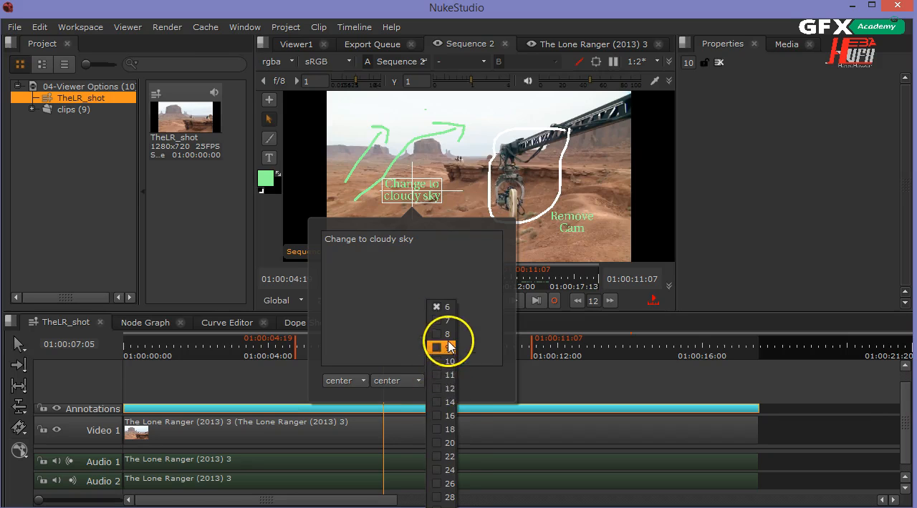
left_click(476, 310)
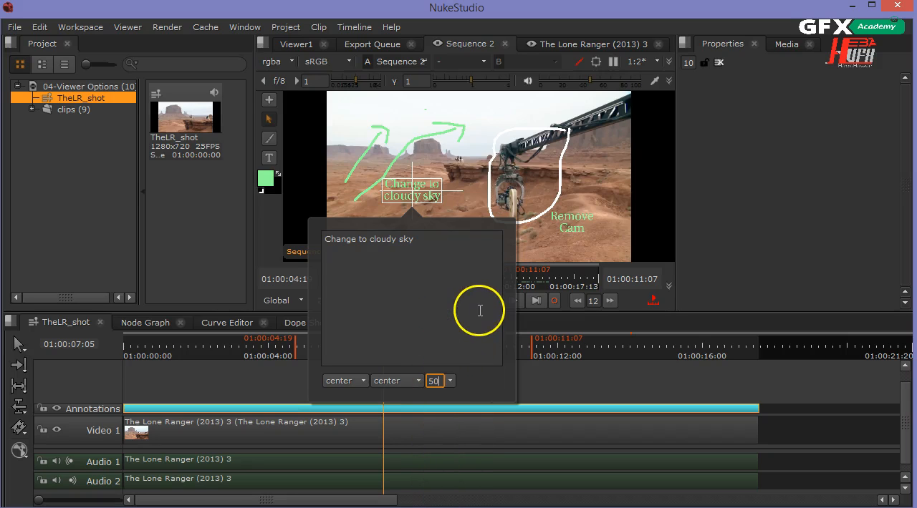
left_click(409, 191)
mouse_move(407, 190)
left_mouse_down()
mouse_move(426, 185)
mouse_move(413, 190)
left_mouse_up()
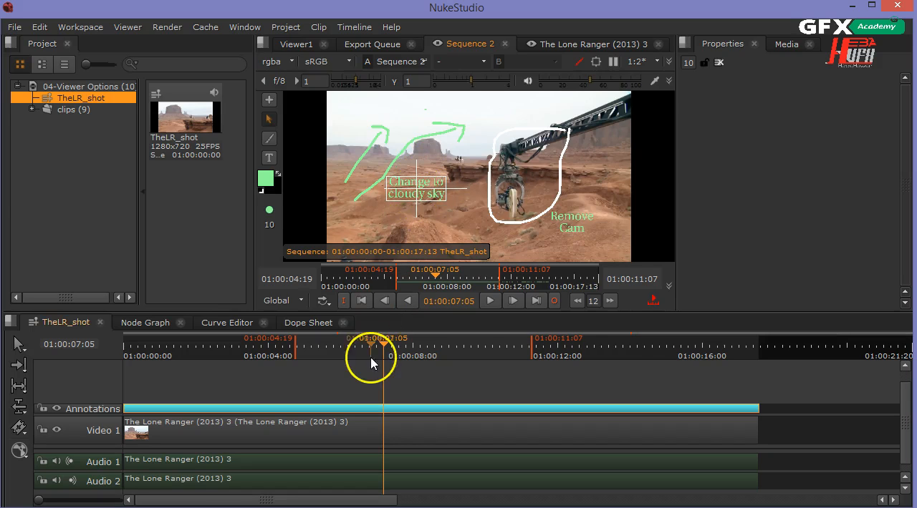
Clear the sequence's in and out points and scrub through the sequence to check the annotations, stopping at 01:00:04:13
left_click_drag(384, 349, 475, 351)
left_click(344, 301)
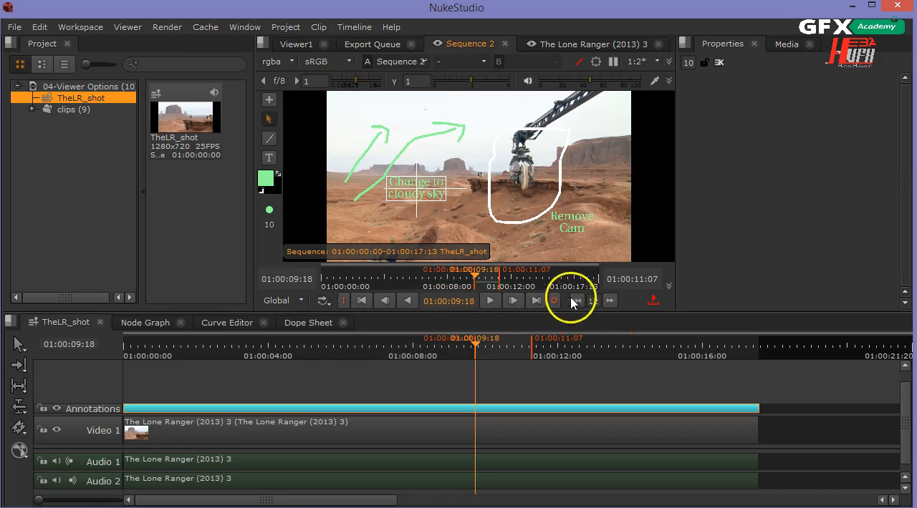
left_click(347, 302)
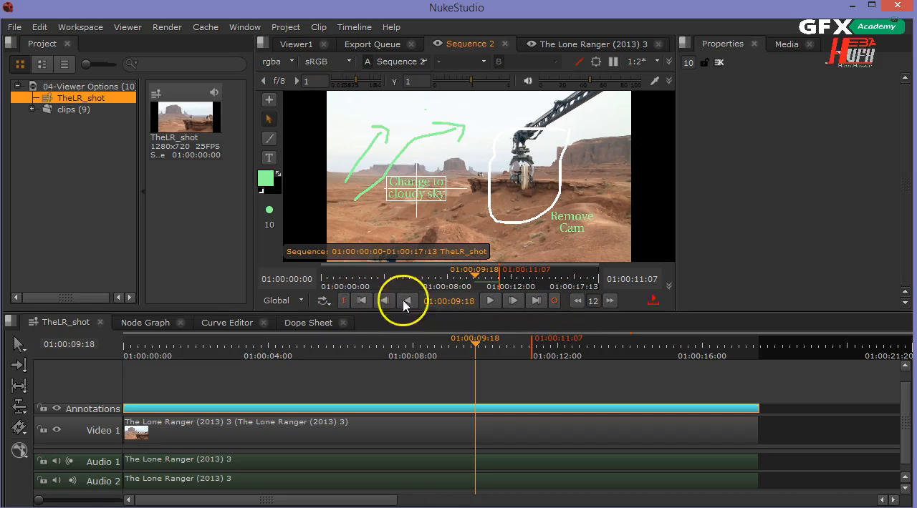
left_click(556, 301)
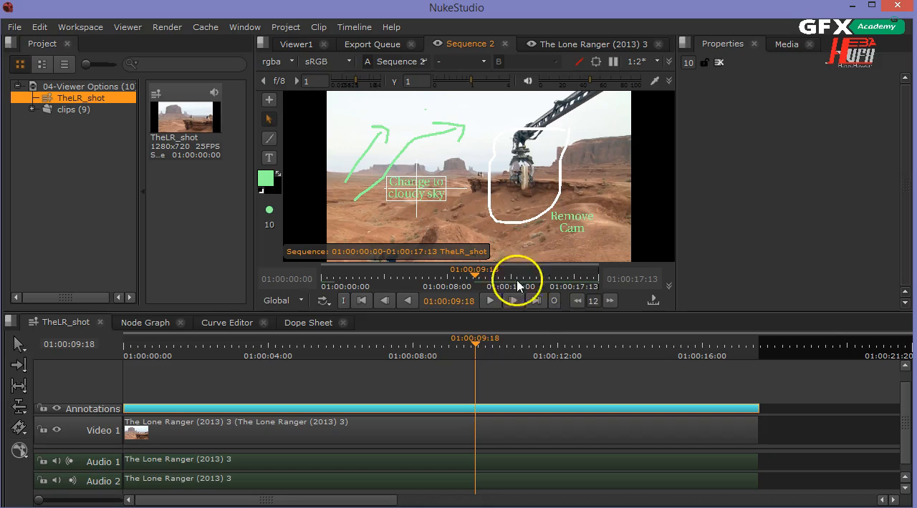
left_click(196, 380)
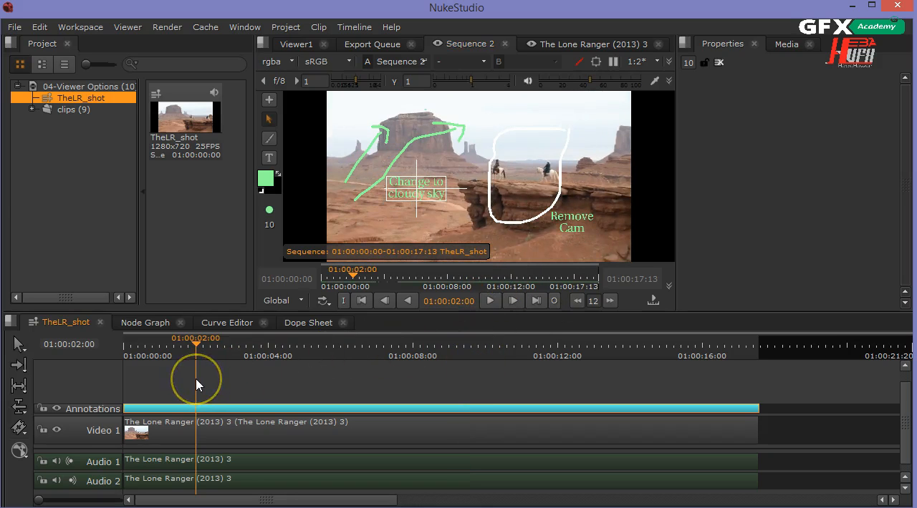
left_click(567, 354)
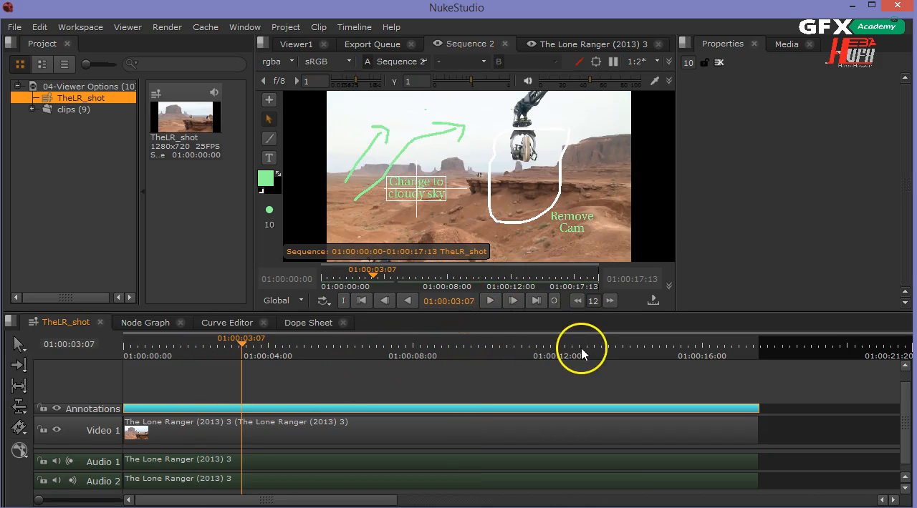
left_click(287, 351)
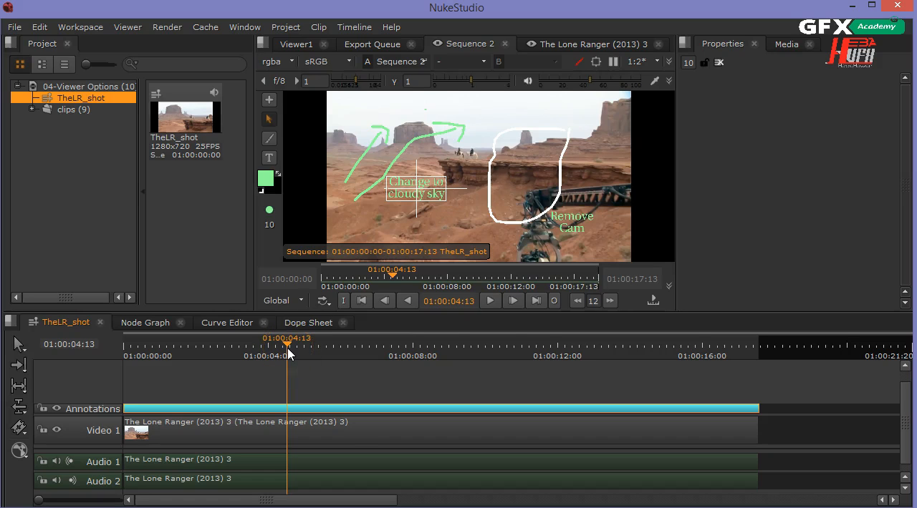
Create a second annotation on the sequence with its range set to All
left_click(269, 159)
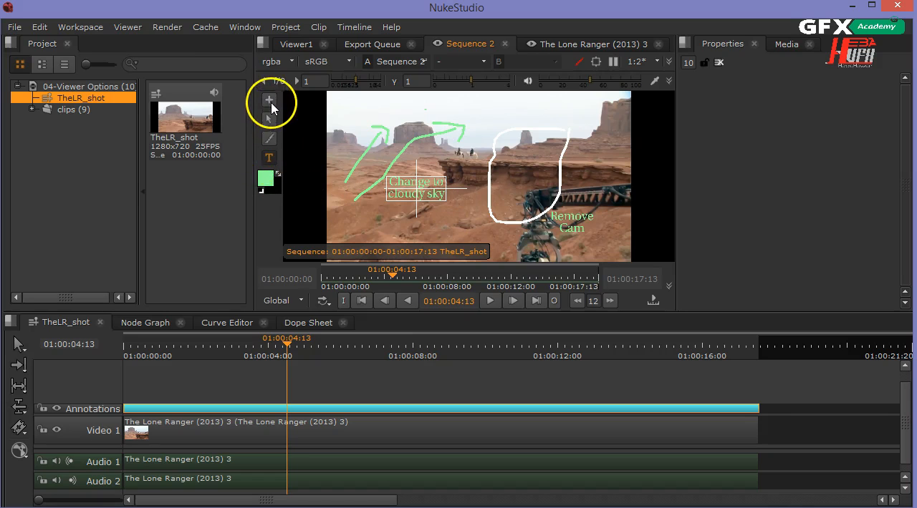
left_click(270, 102)
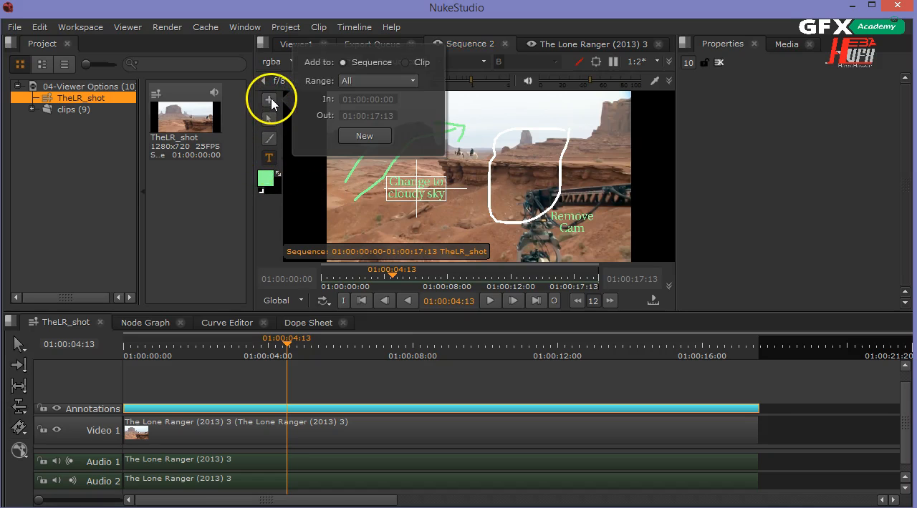
left_click(364, 137)
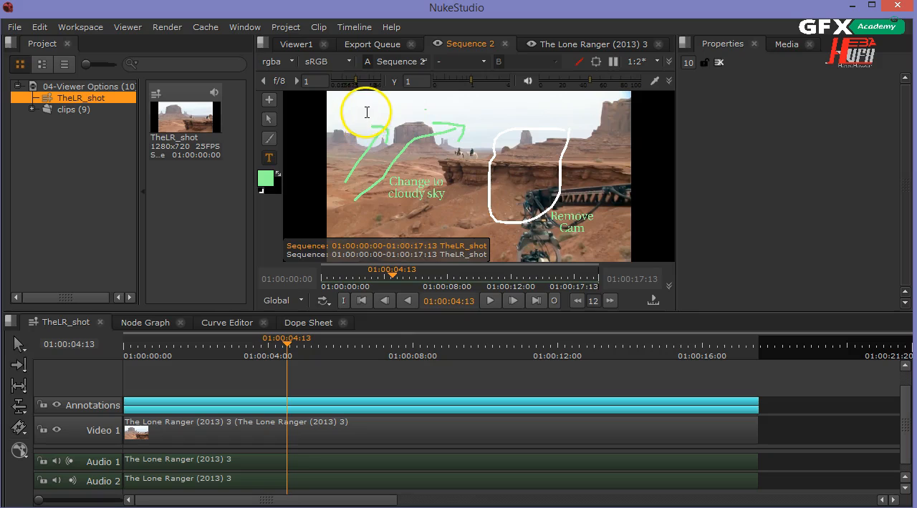
Add the text note "Color Correct the clip" over the sky, and zoom out and maximize the viewer
left_click(395, 109)
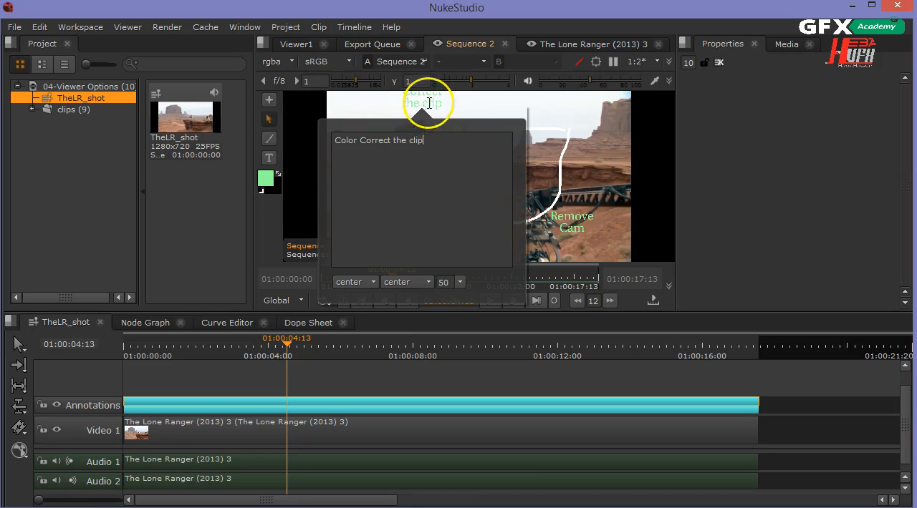
left_click(428, 103)
scroll(435, 122, "down", 1)
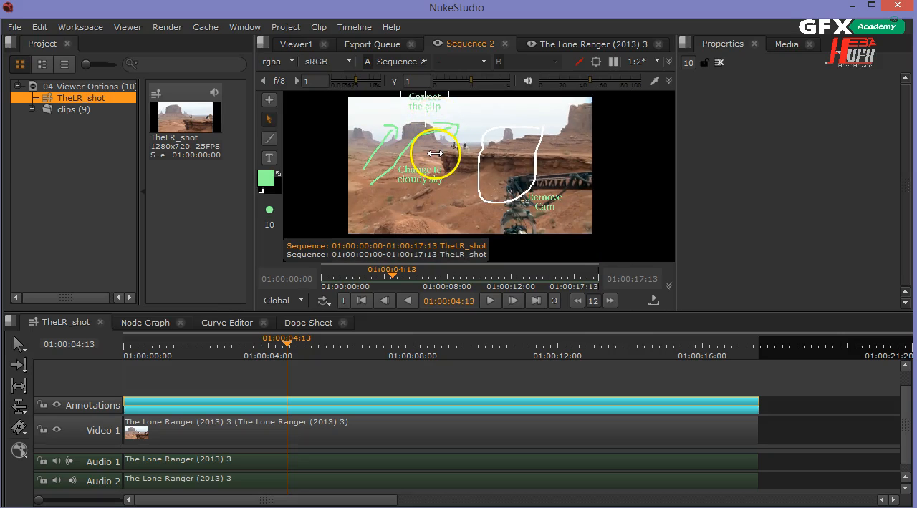
key("space")
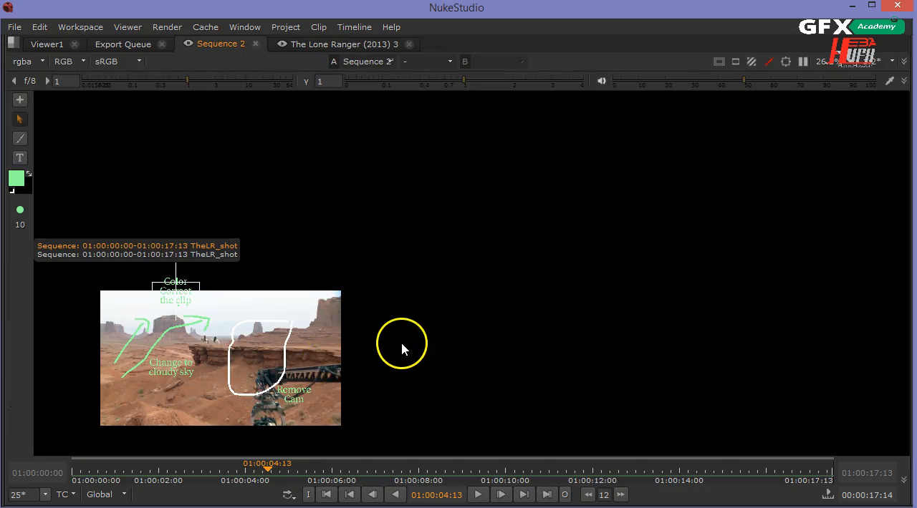
Move the "Color Correct the clip" note down into the sky and widen its box so the text fits on one line
key("f")
scroll(347, 167, "down", 1)
left_click_drag(356, 119, 401, 138)
left_click_drag(452, 163, 577, 157)
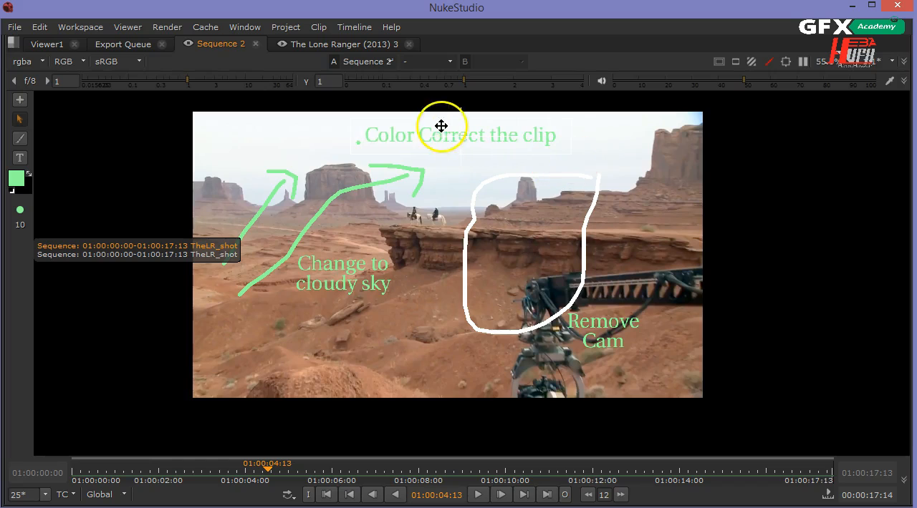
Change the colour of the "Color Correct the clip" note to blue and deselect it
left_click(16, 179)
mouse_move(95, 189)
left_mouse_down()
mouse_move(75, 198)
mouse_move(90, 213)
mouse_move(86, 201)
left_mouse_up()
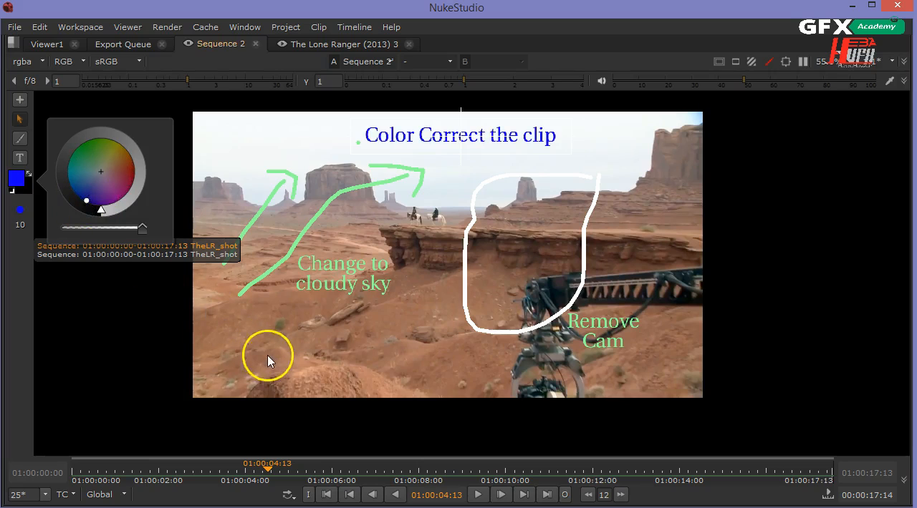
left_click(267, 361)
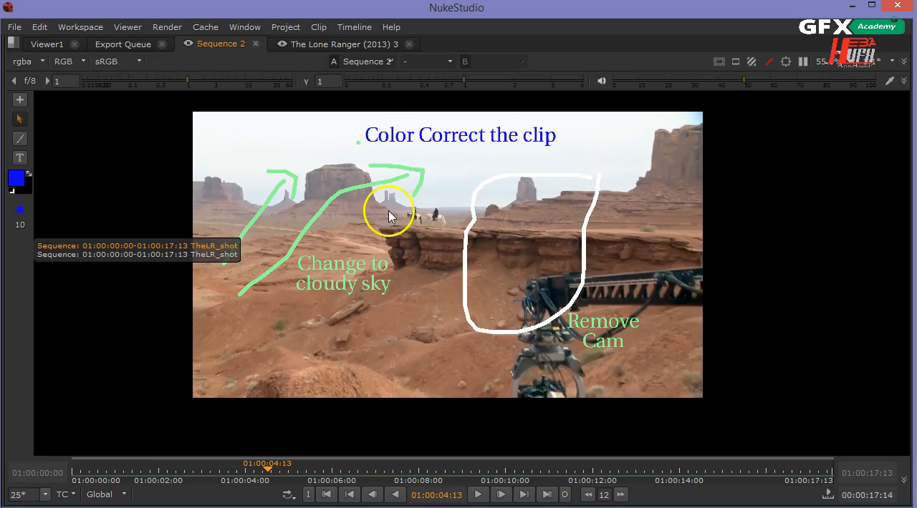
Scrub through the sequence to check the annotations on different frames, stopping at 01:00:02:17
scroll(389, 211, "up", 2)
left_click(542, 480)
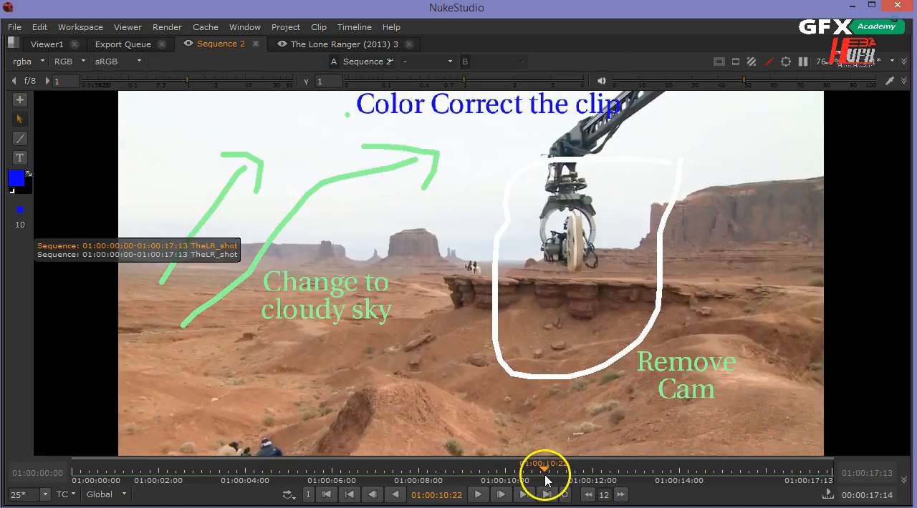
left_click(658, 480)
left_click(733, 472)
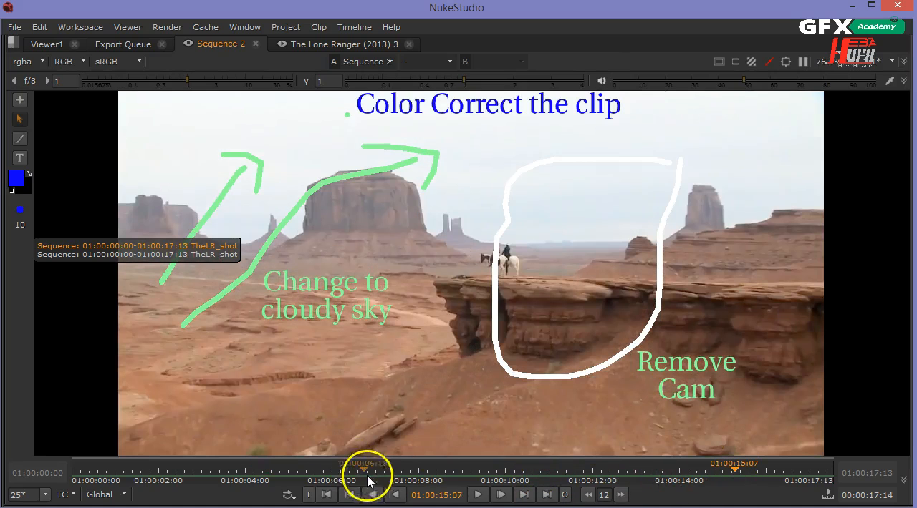
left_click(403, 469)
left_click_drag(325, 470, 190, 479)
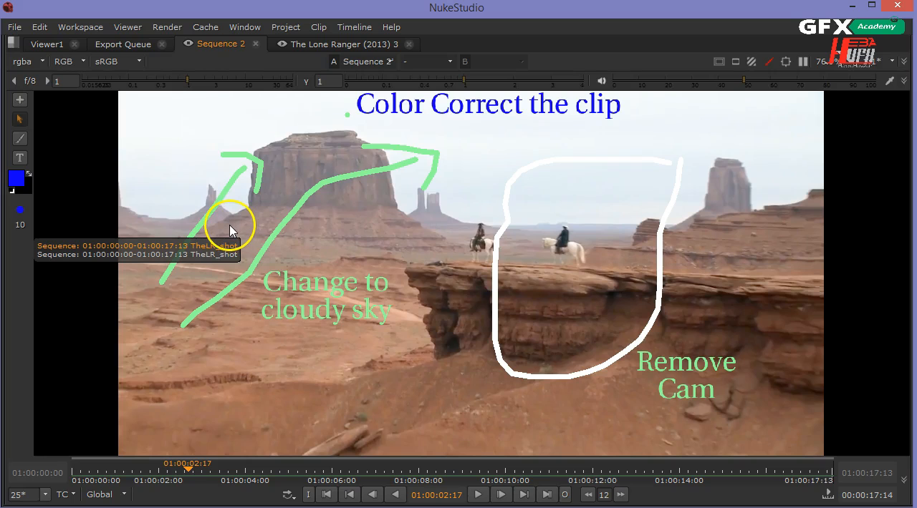
Restore the full workspace layout from the maximized viewer and fit the frame in the viewer
scroll(606, 285, "down", 2)
key("space")
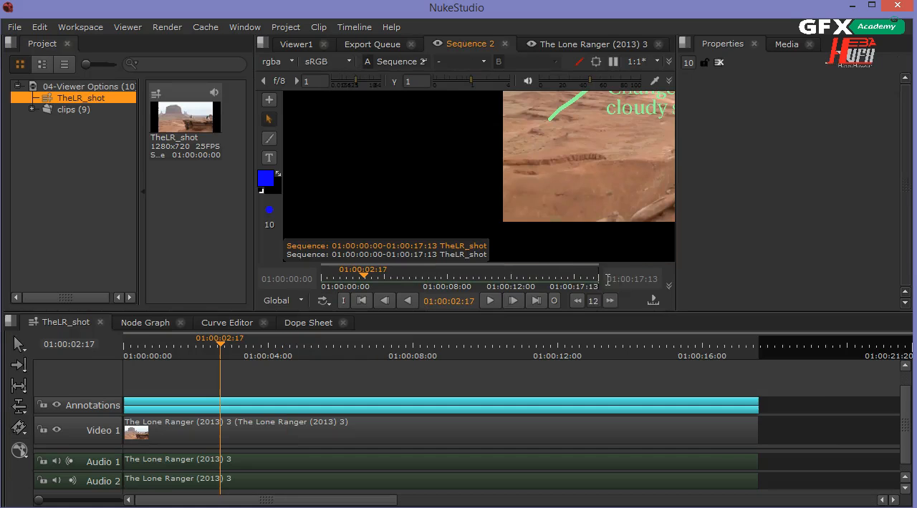
key("f")
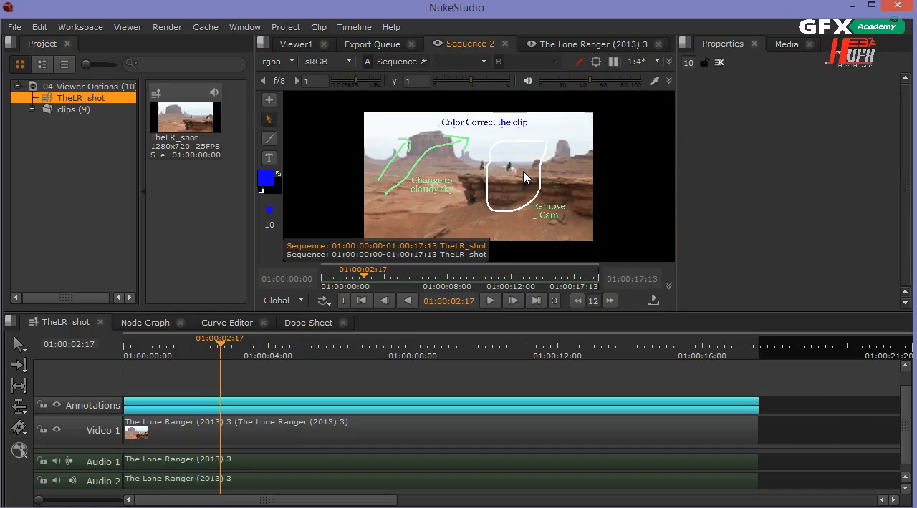
Disable the Annotations track in the timeline and scrub through the sequence to check the clip without notes
left_click(97, 401)
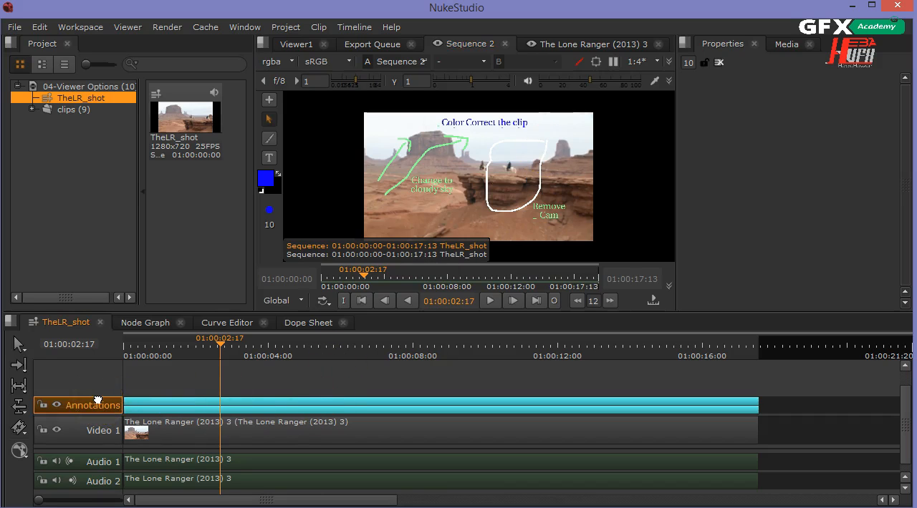
key("d")
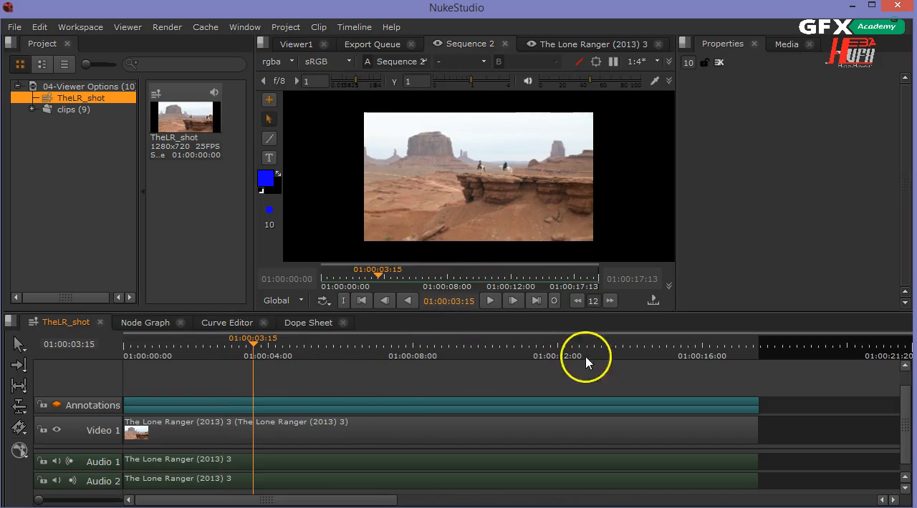
left_click(734, 347)
left_click_drag(738, 351, 461, 358)
left_click_drag(136, 357, 691, 344)
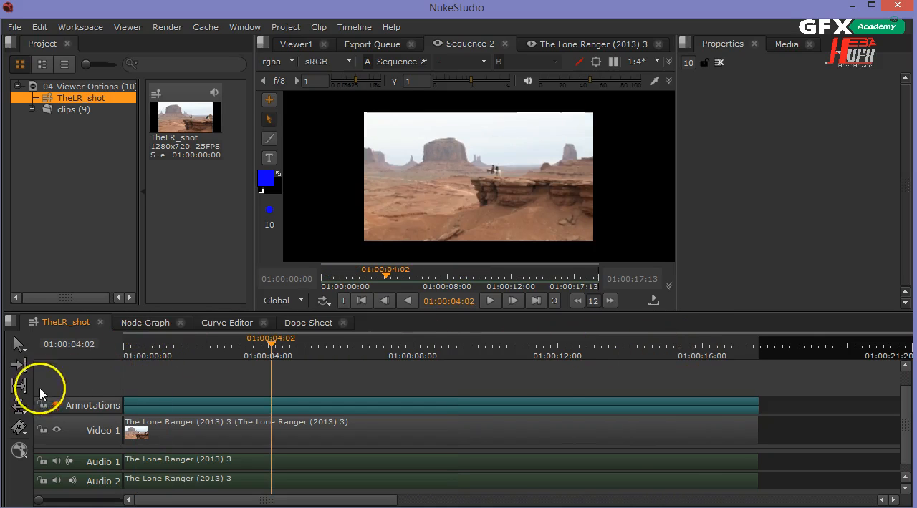
Re-enable the Annotations track and scrub back through the sequence to 01:00:01:14
left_click(72, 405)
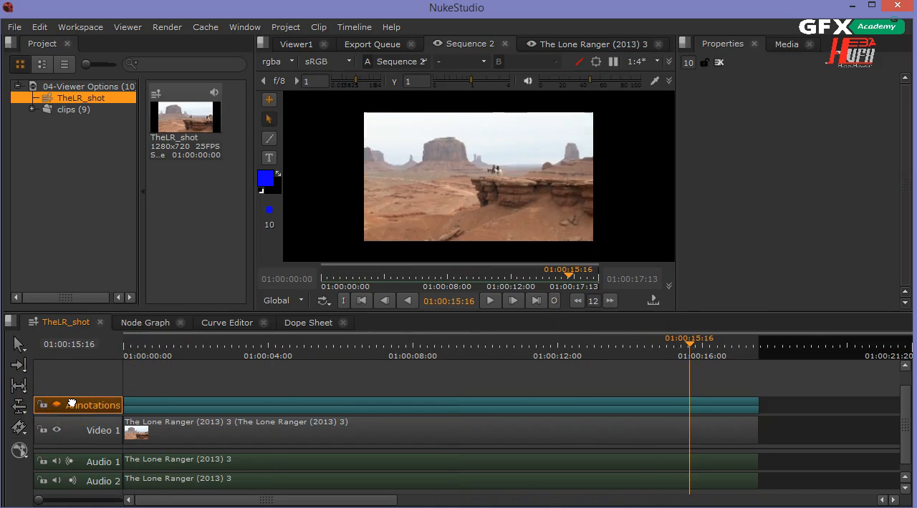
left_click(208, 351)
left_click_drag(208, 351, 183, 349)
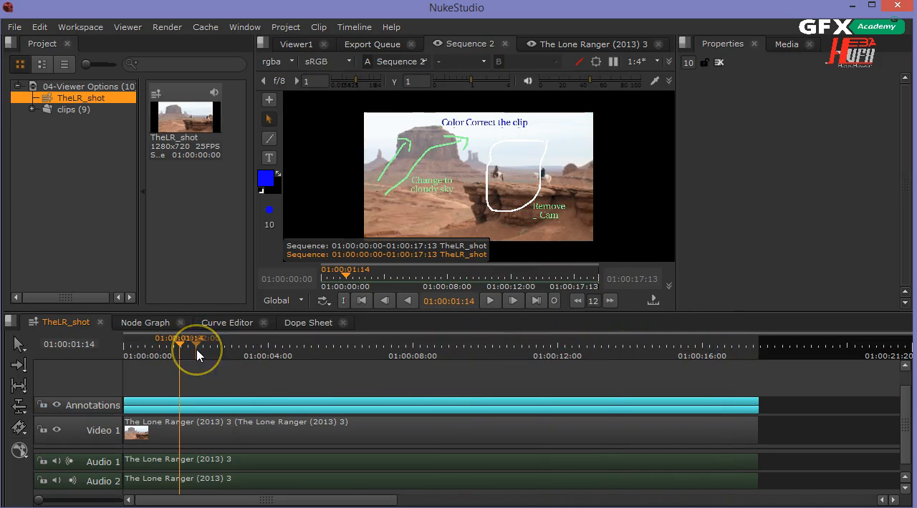